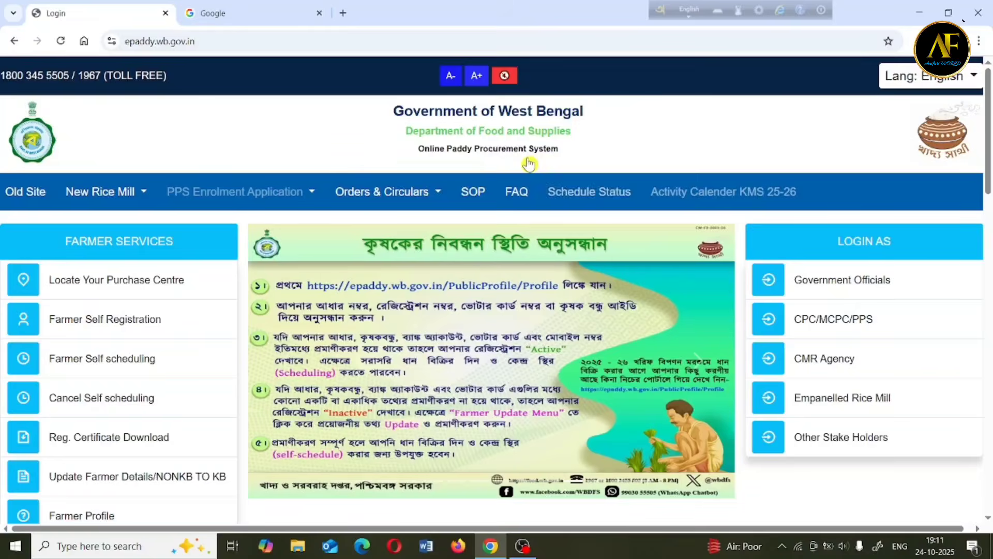
Step: Search Google for "e paddy", visit the West Bengal Paddy Procurement site and open Farmer Self Registration
key(ctrl+Tab)
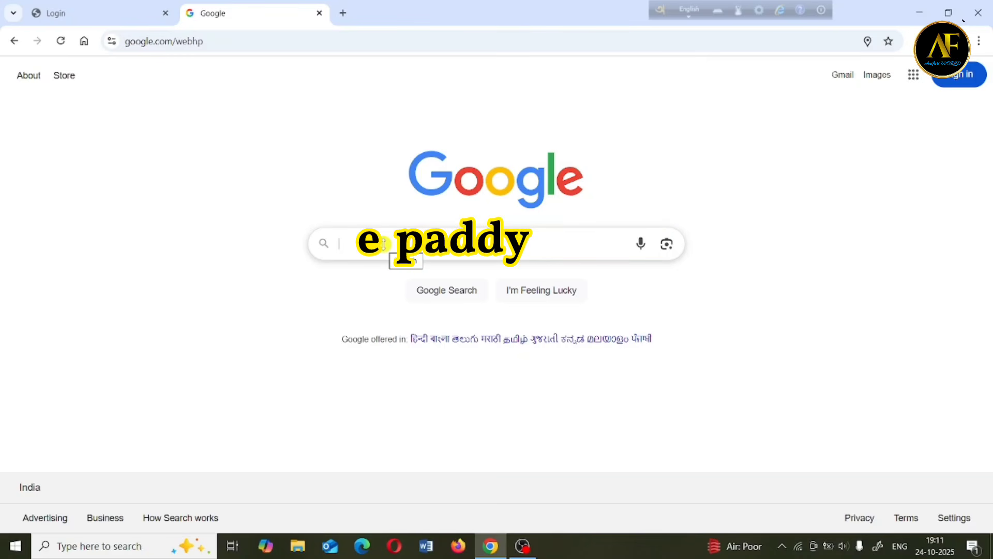
text(e paddy)
key(Return)
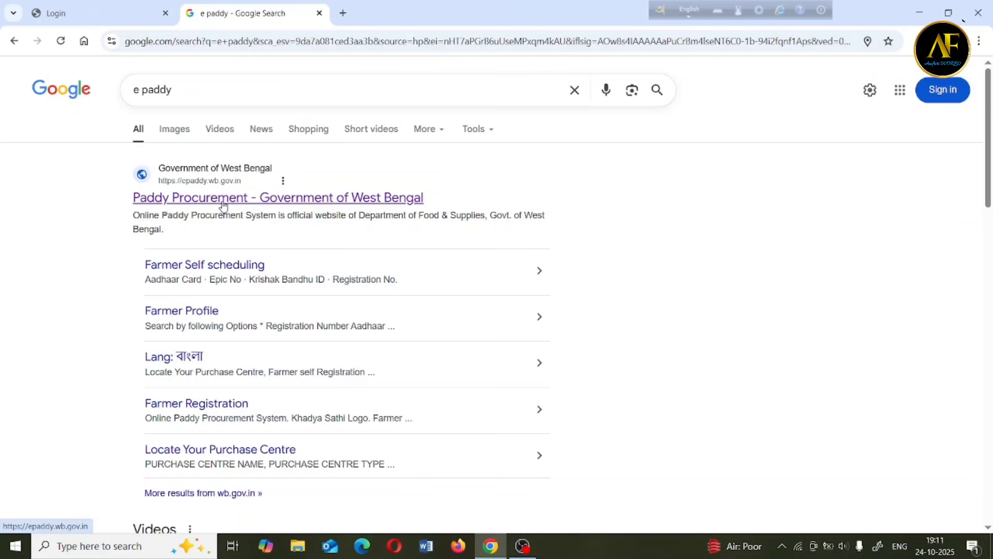
click(223, 204)
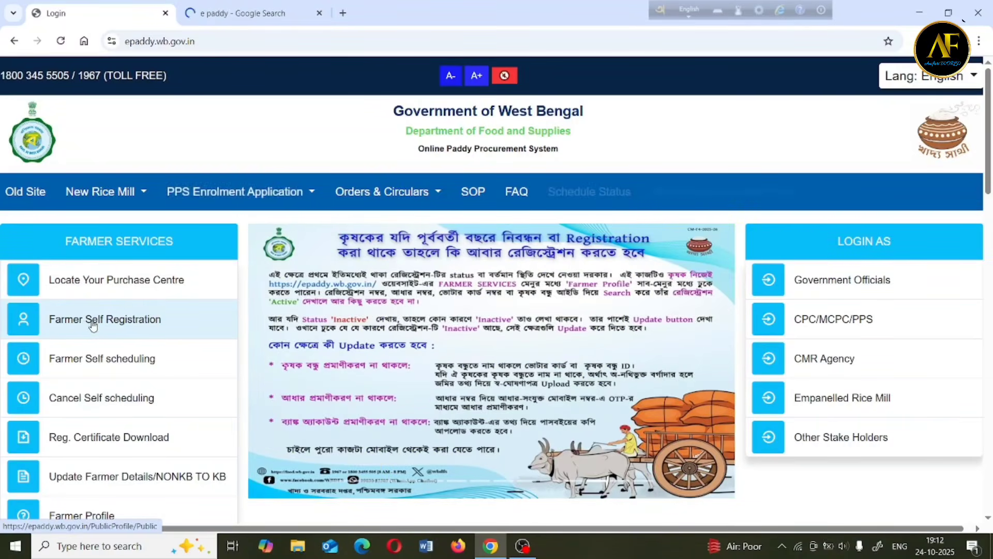
click(121, 324)
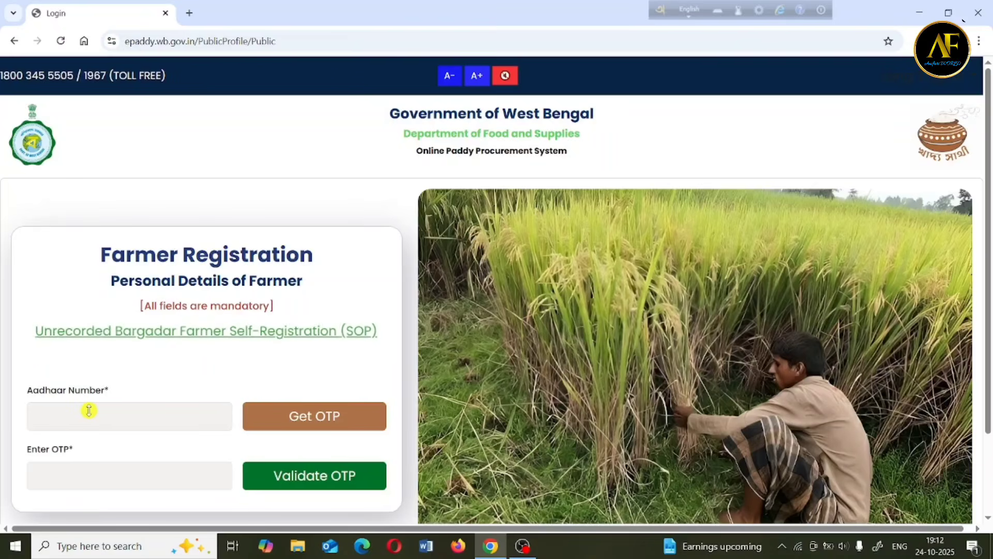
Step: Enter the farmer's Aadhaar number, request the OTP, and enter and validate it to complete the Aadhaar verification
click(308, 420)
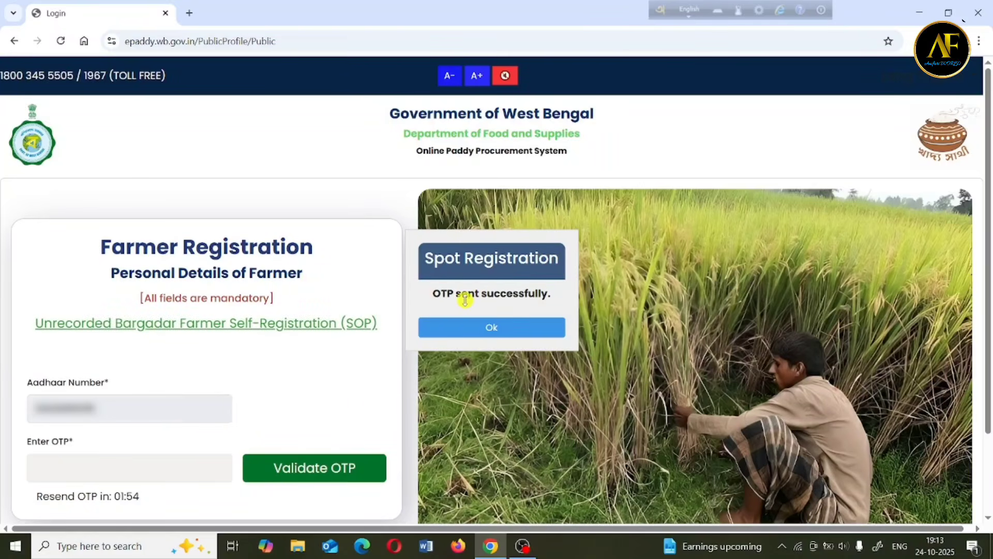
click(509, 328)
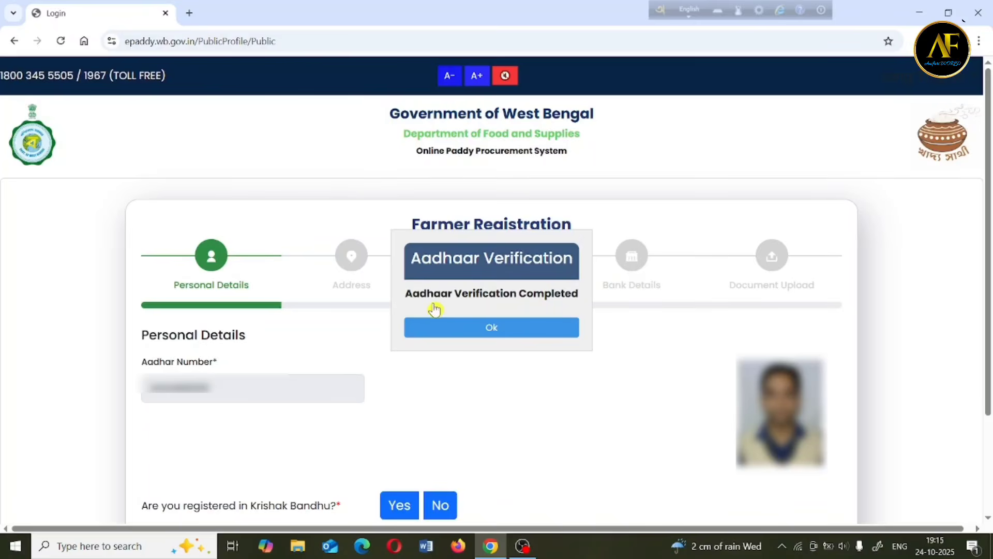
click(516, 334)
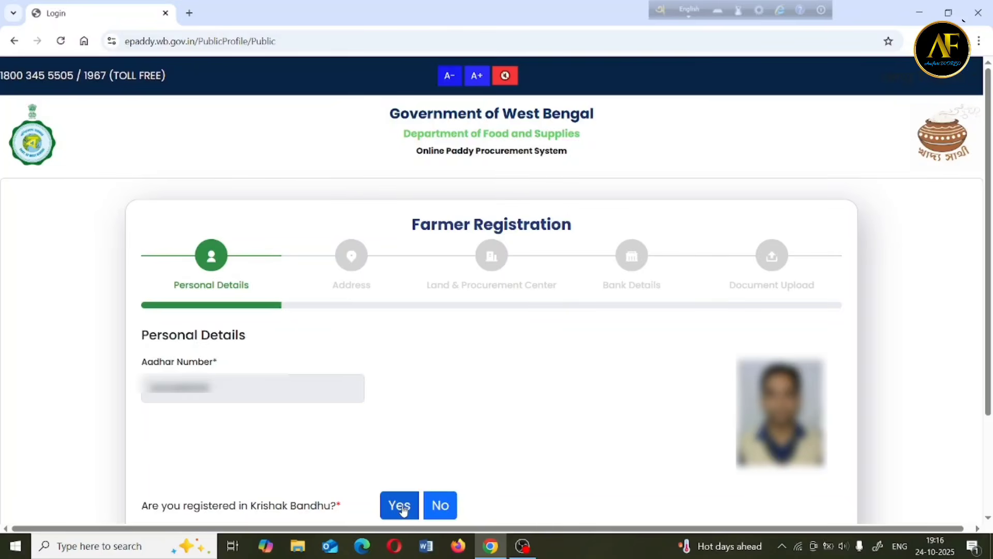
Step: Mark the farmer as registered in Krishak Bandhu and choose Krishak Bandhu ID as the search option
click(448, 511)
scroll(221, 266, down, 8)
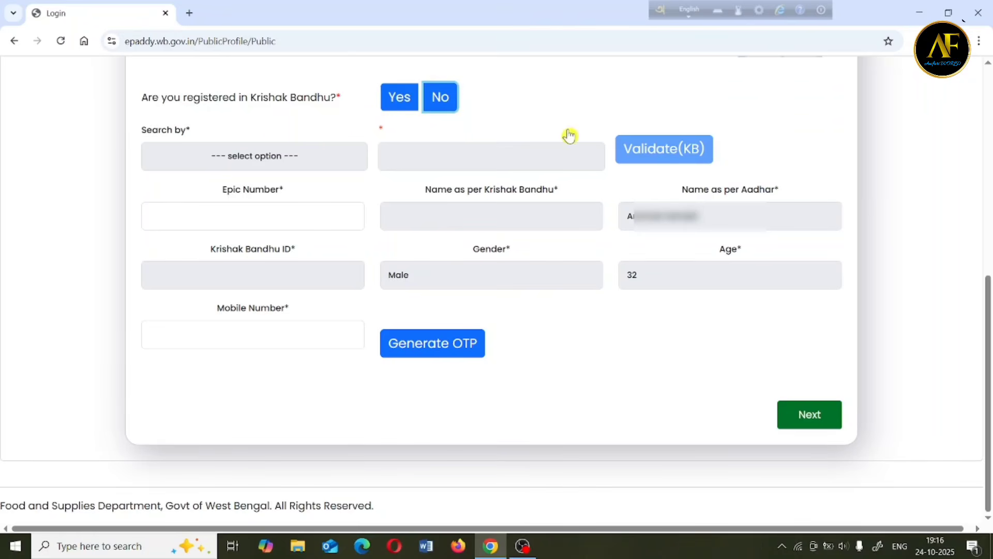
click(398, 102)
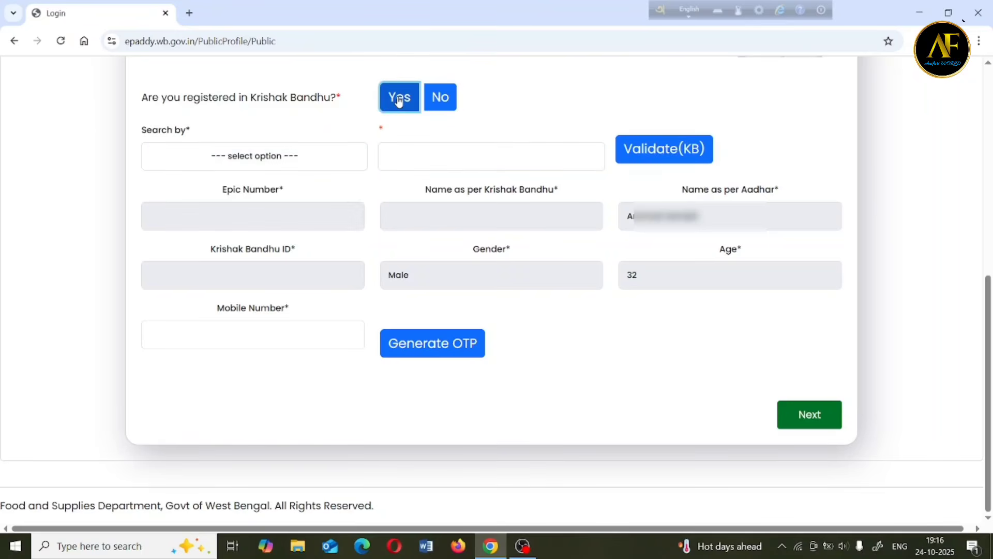
click(255, 159)
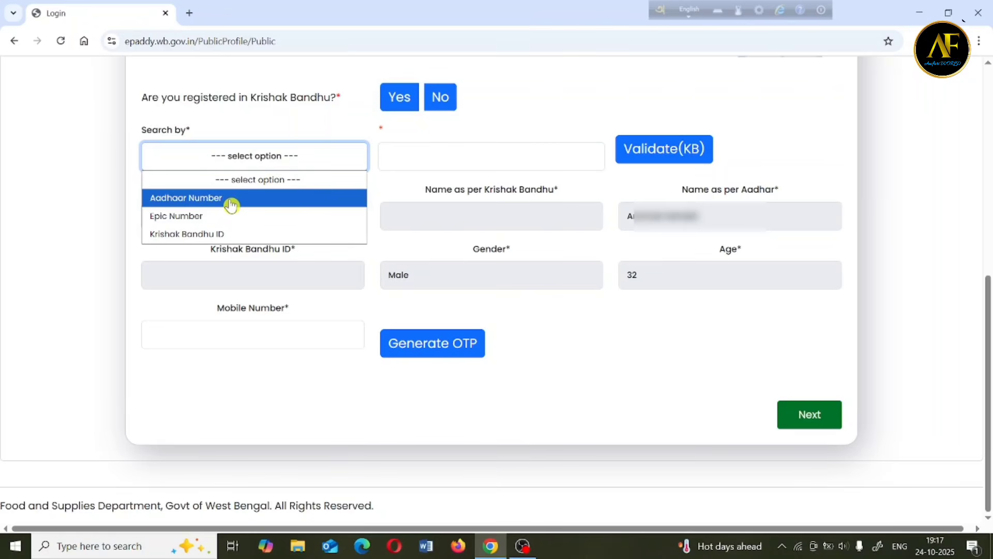
click(220, 235)
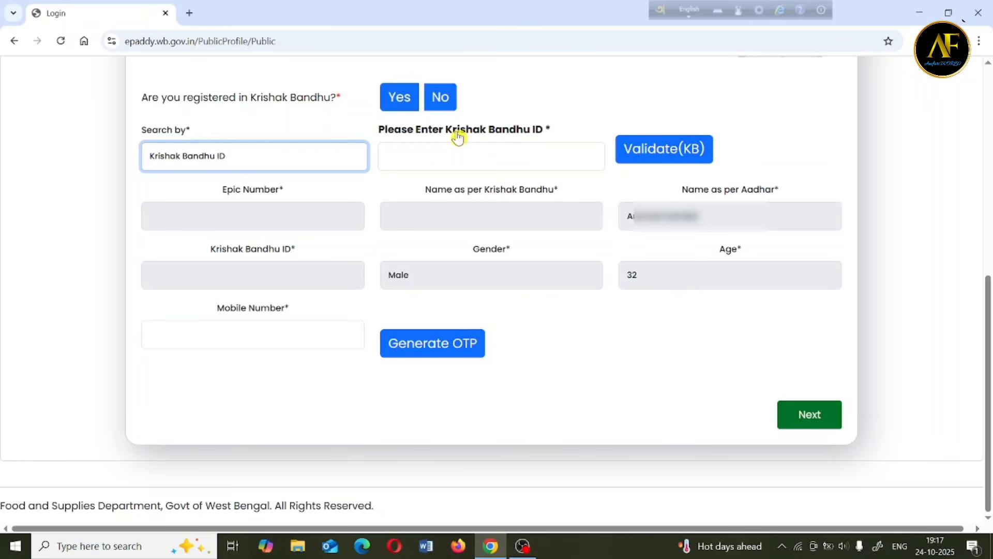
Step: Answer No to Krishak Bandhu registration, fill in the Epic number, and verify the farmer's mobile number with the OTP
click(439, 97)
click(438, 97)
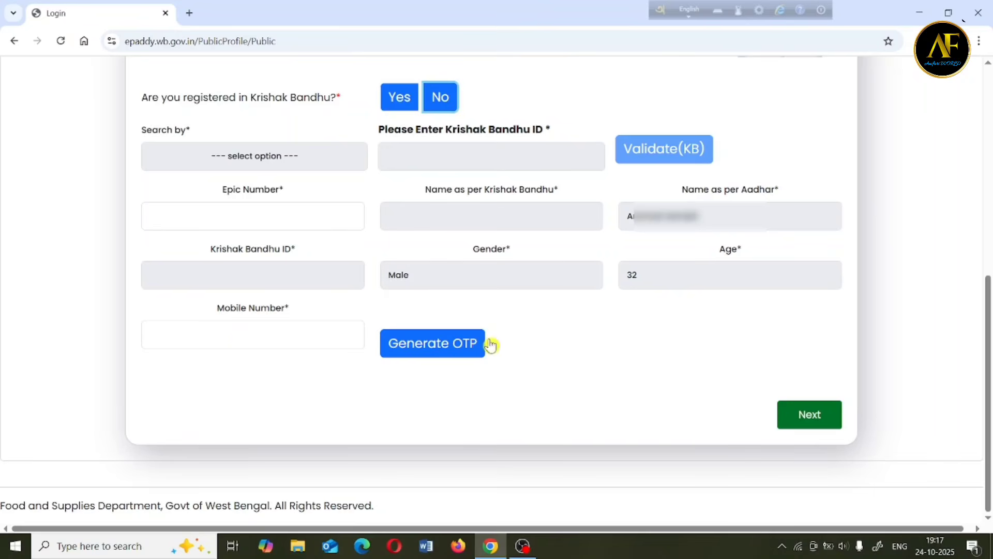
click(456, 346)
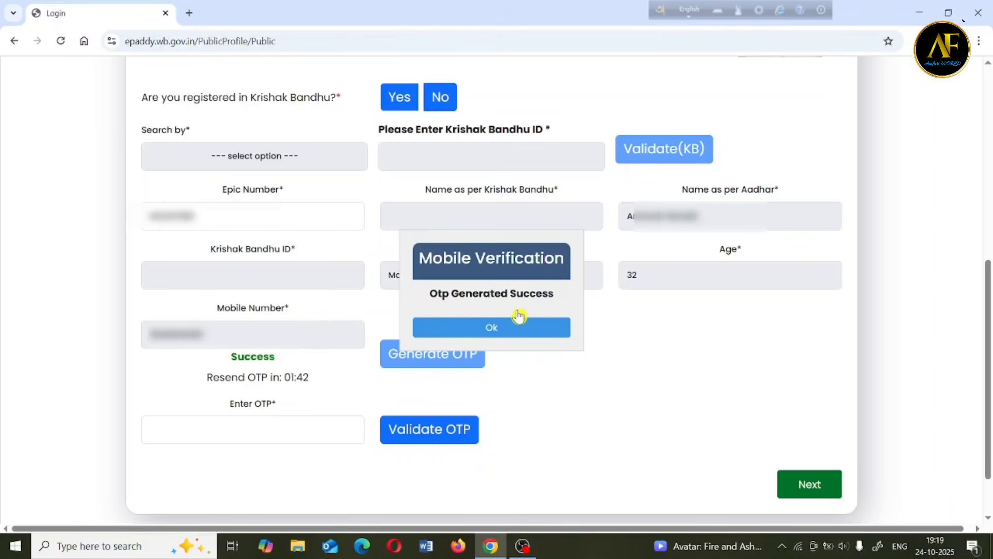
click(511, 327)
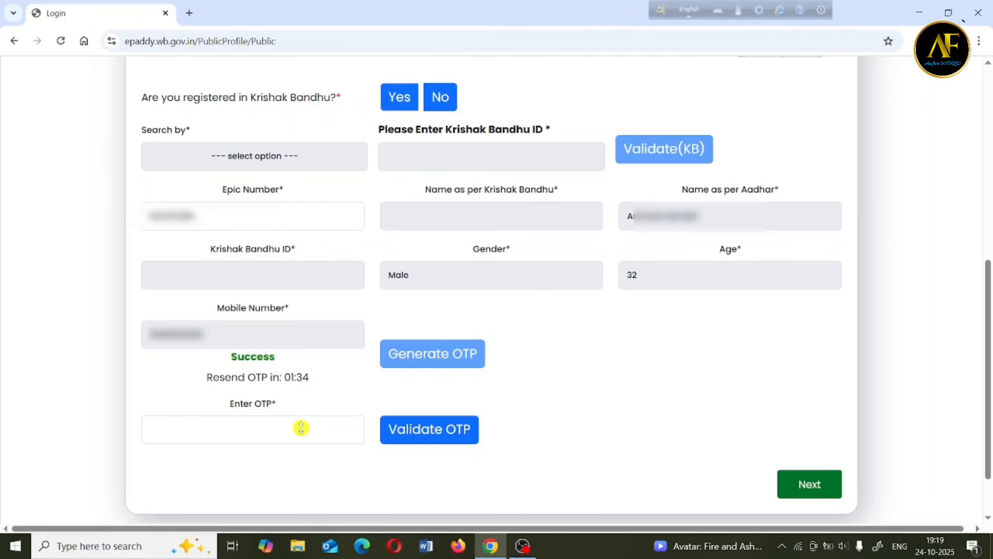
click(416, 439)
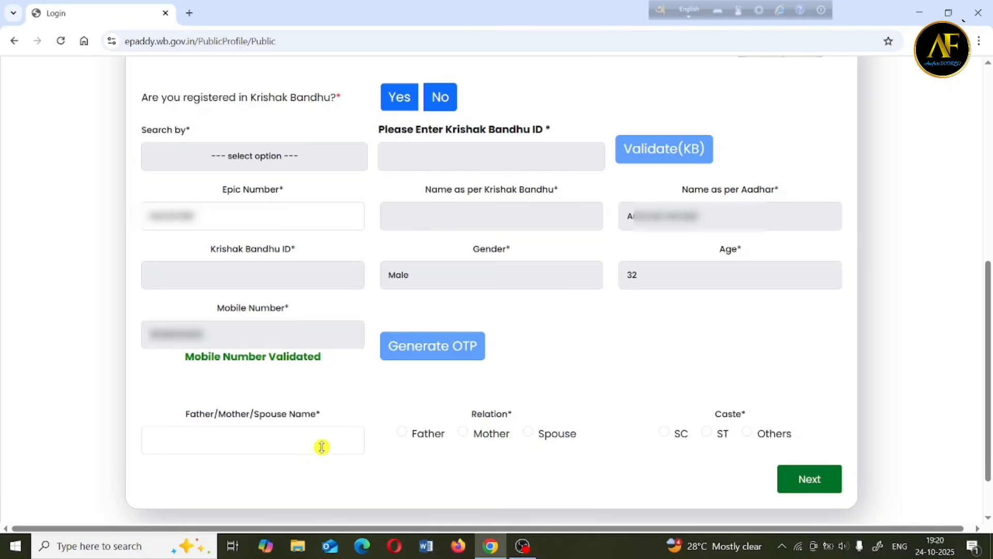
Step: Set the relation to Father and the caste to Others in the farmer's personal details
click(404, 433)
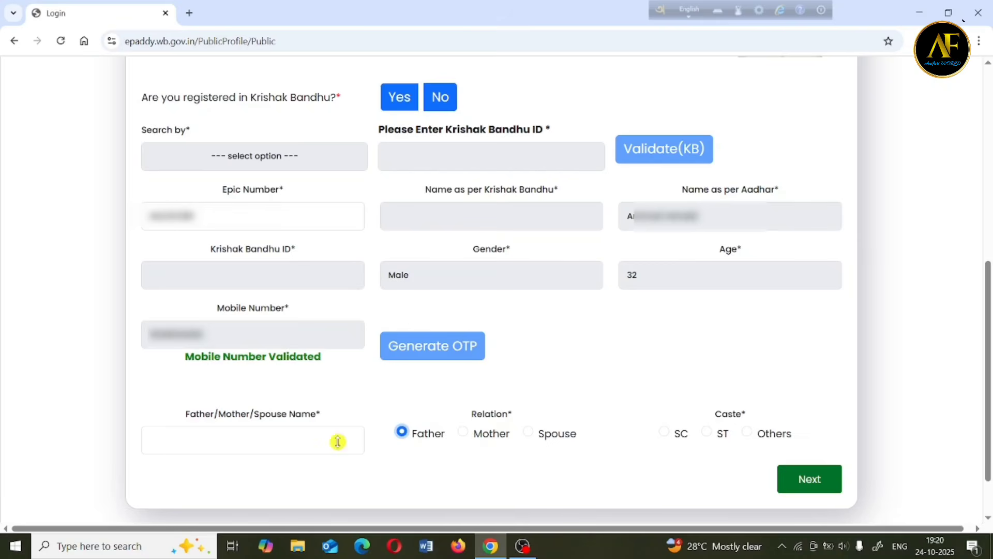
click(466, 435)
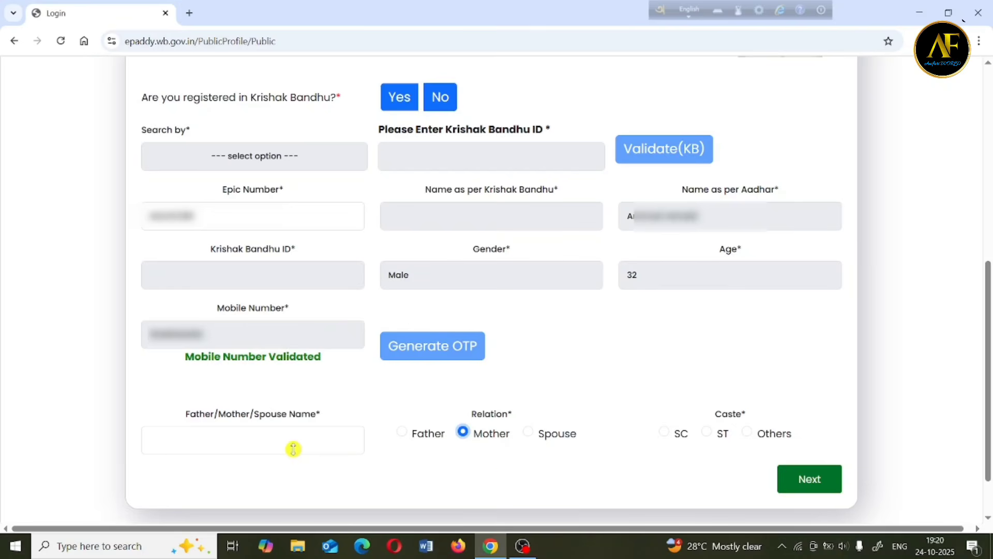
click(529, 434)
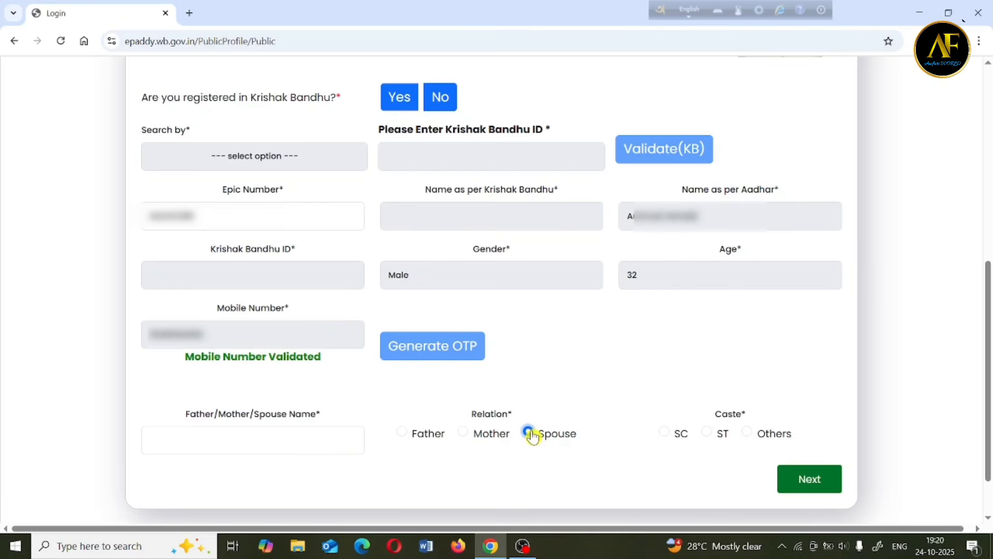
click(403, 432)
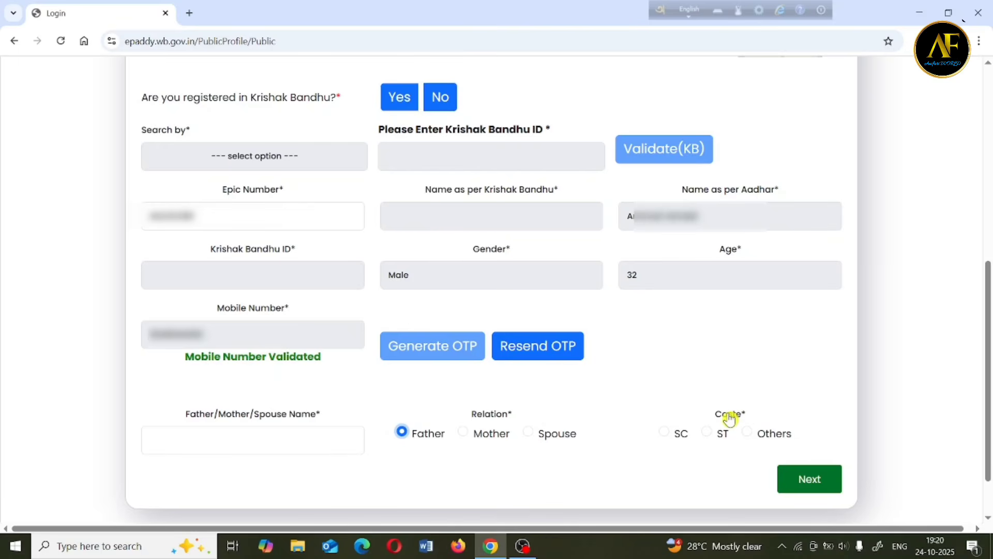
click(665, 433)
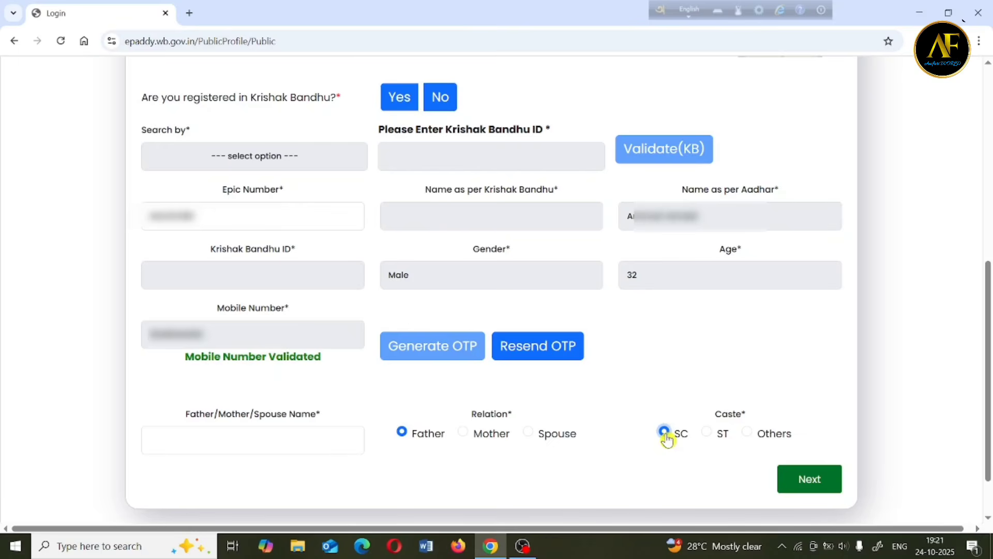
click(707, 433)
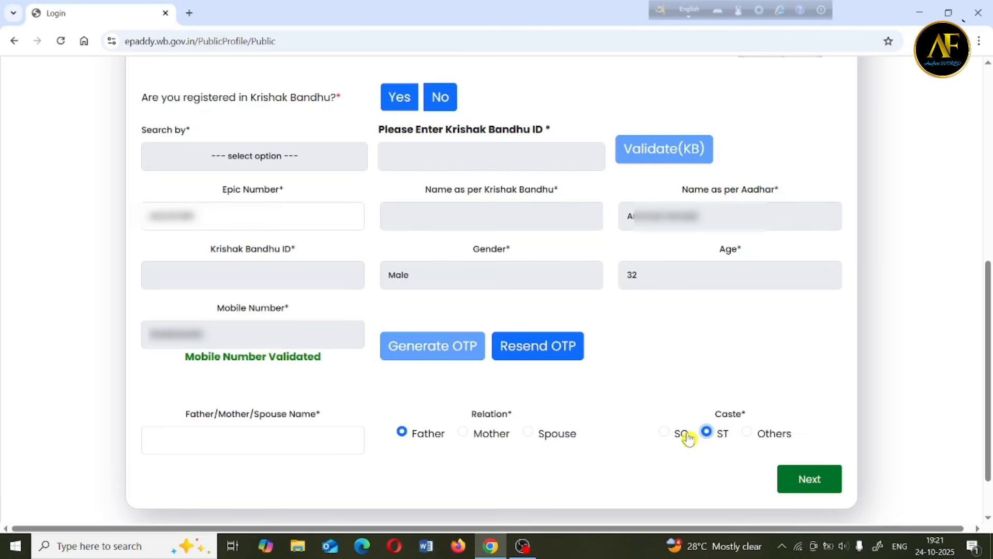
click(747, 433)
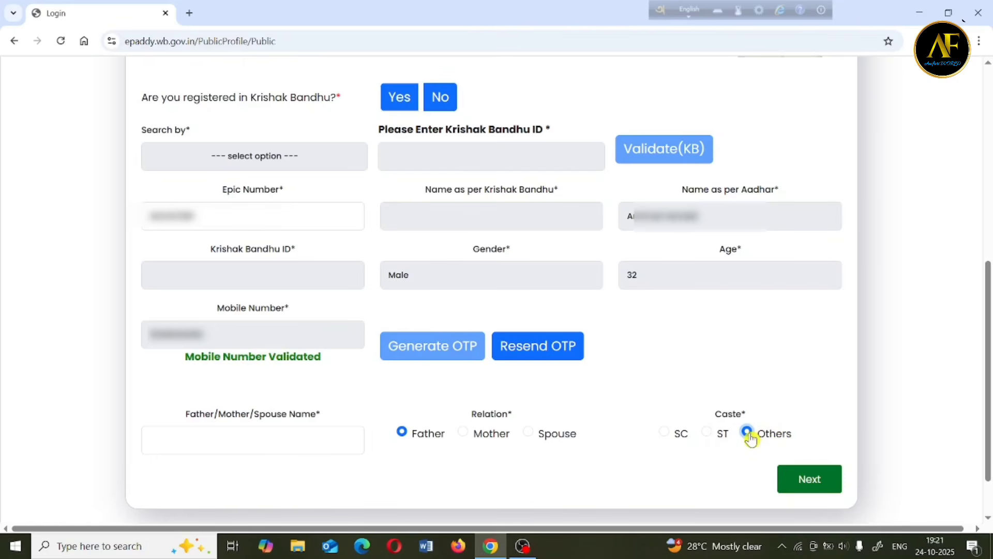
Step: Continue to the Address section and fill in the farmer's block name and GP name
click(802, 488)
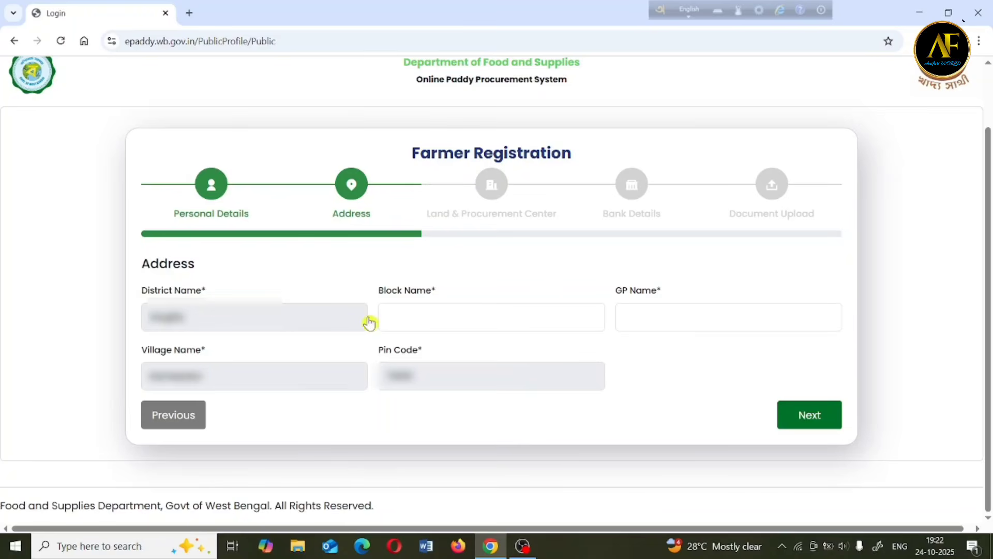
click(403, 315)
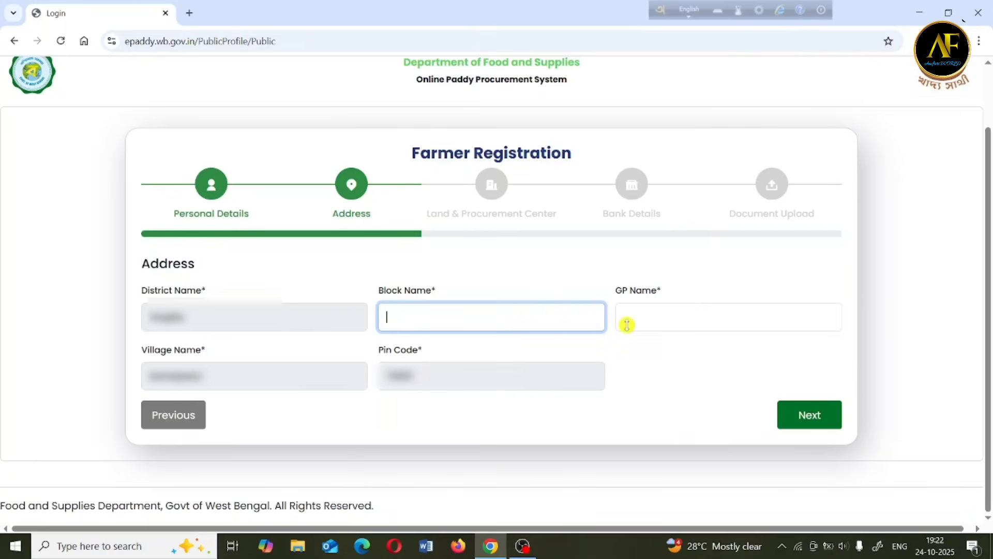
click(663, 314)
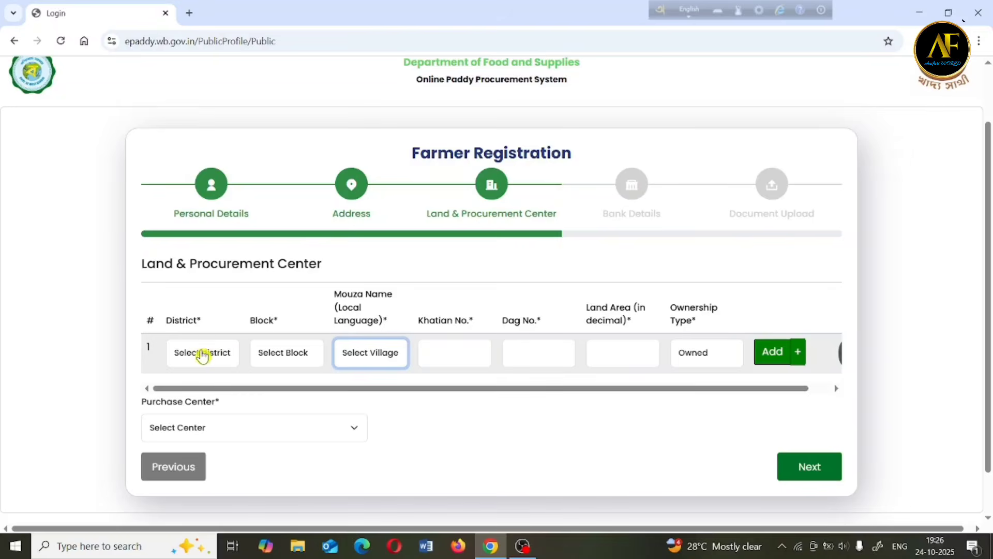
Step: Set the first land entry's district to HOOGHLY, block to Goghat - II and mouza to দশঘড়া
click(203, 356)
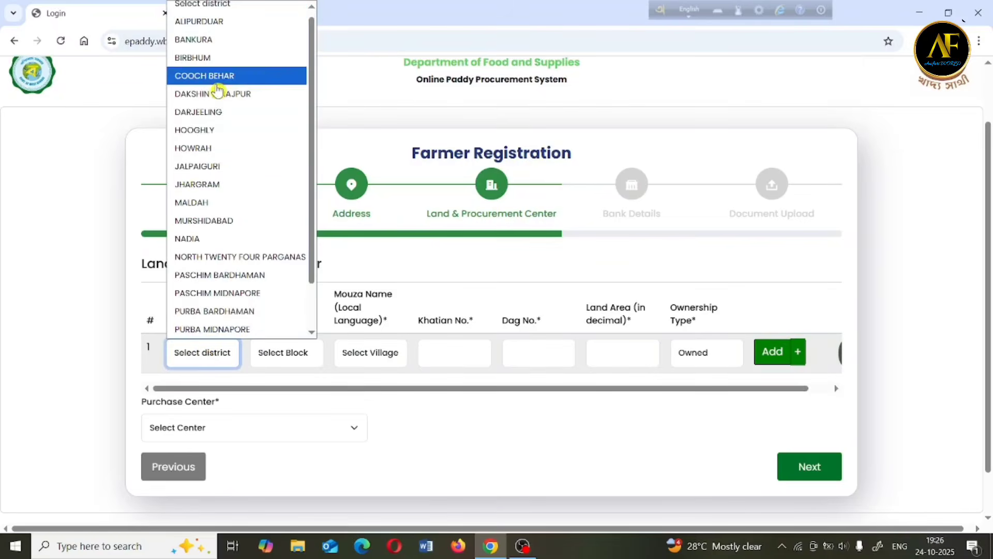
click(217, 132)
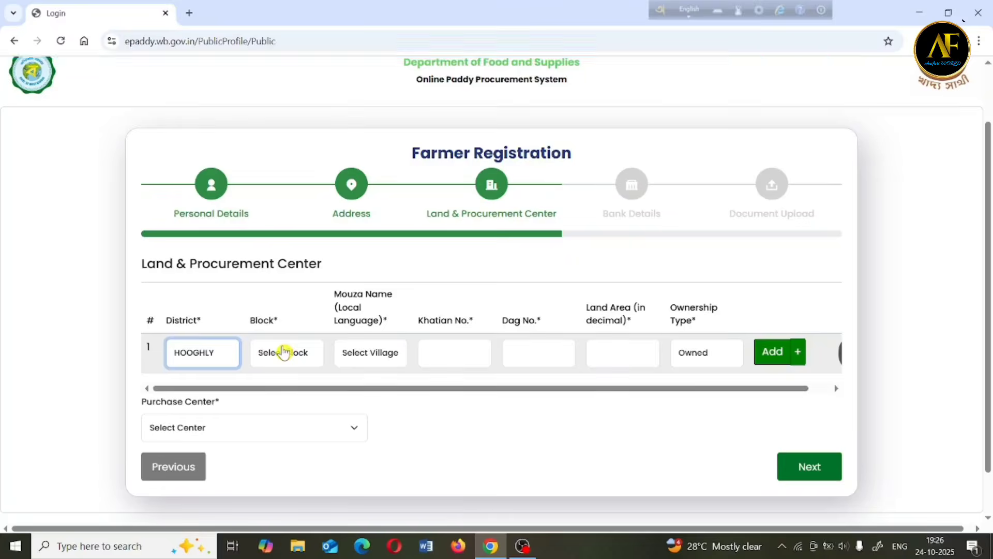
click(284, 354)
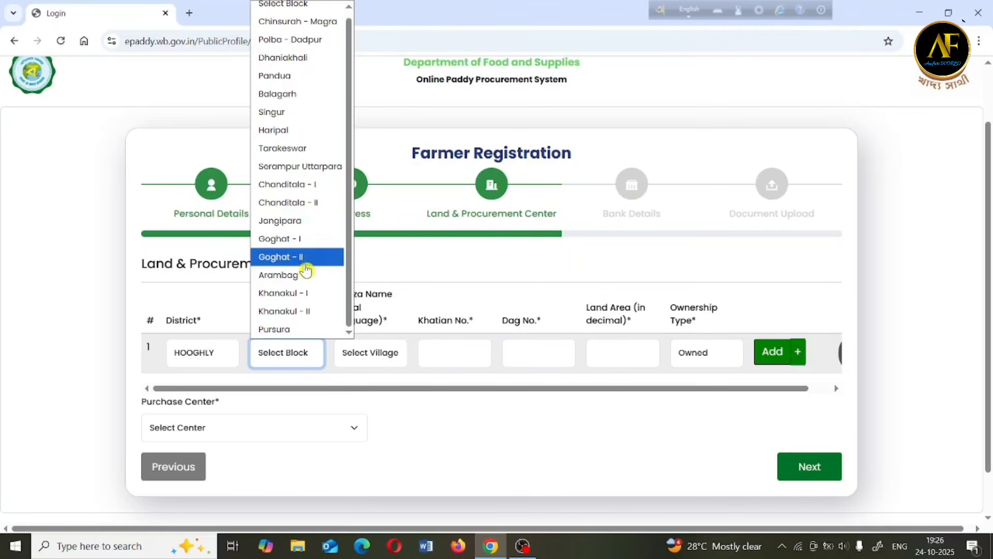
click(306, 257)
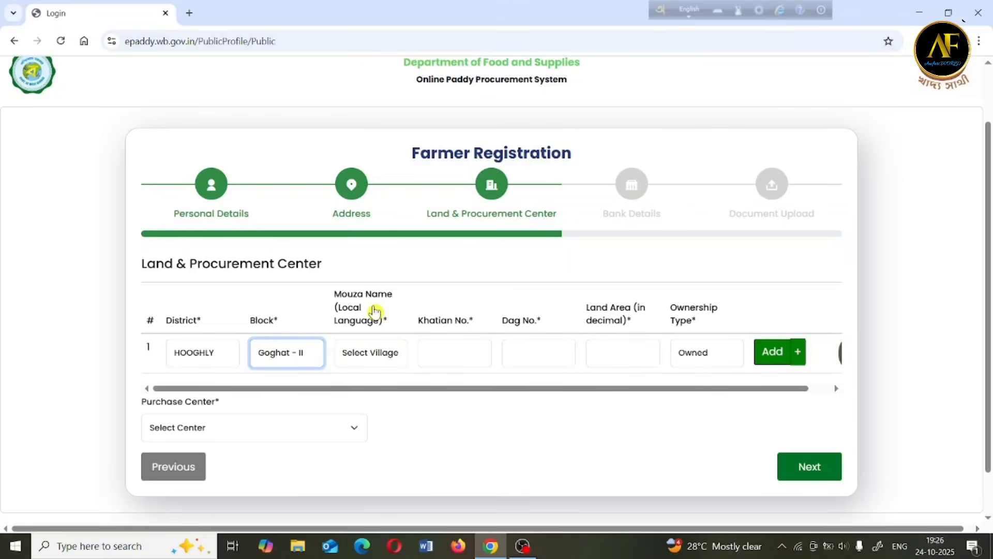
click(379, 357)
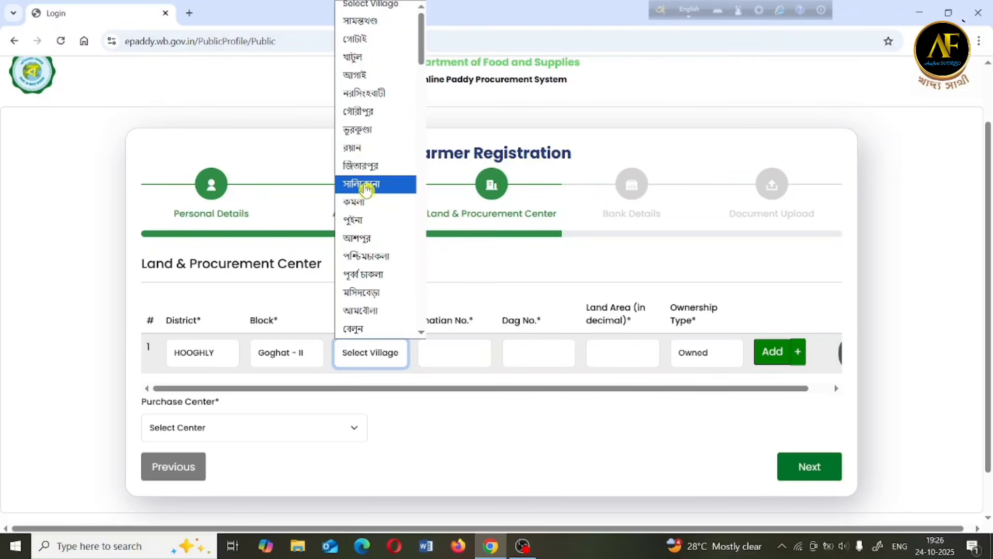
click(365, 186)
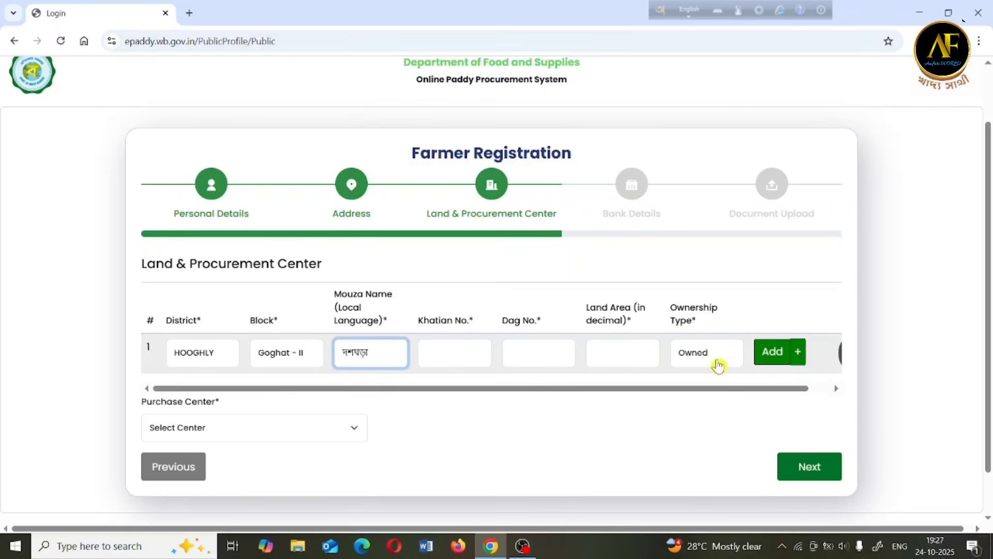
Step: Complete the first land entry with its Khatian number, Dag number, land area and ownership type Owned
click(718, 366)
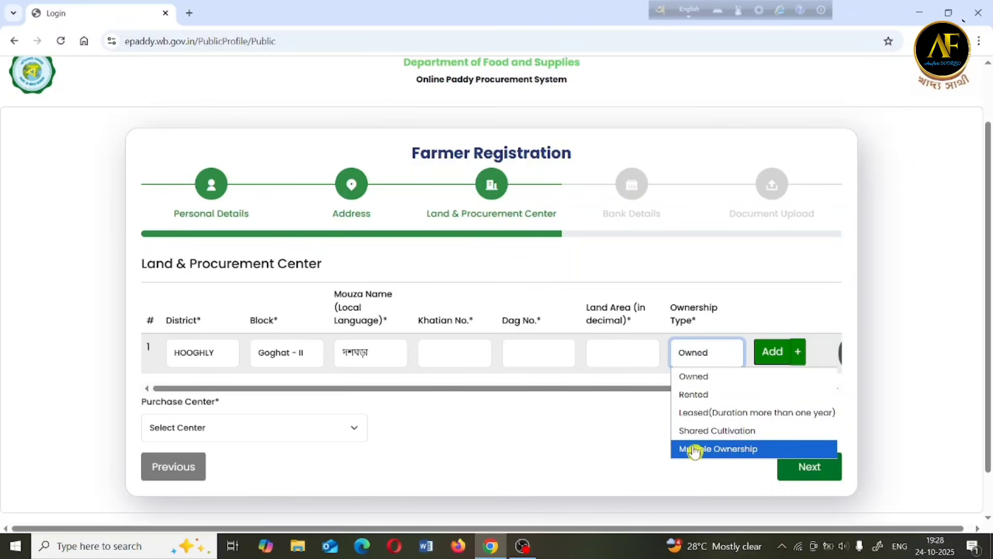
click(707, 379)
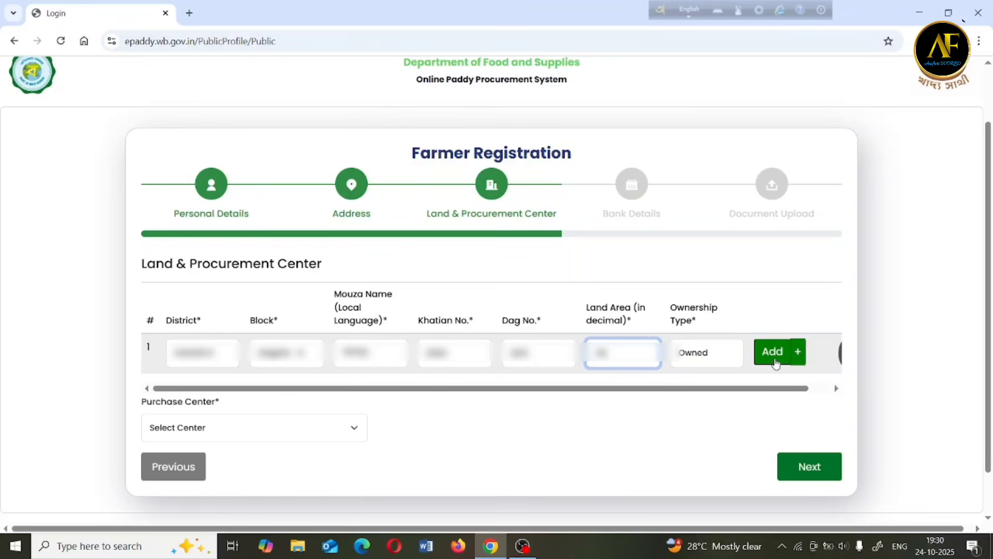
Step: Add a second land entry with block Goghat - II and mouza পশ্চিমচাকলা
click(775, 357)
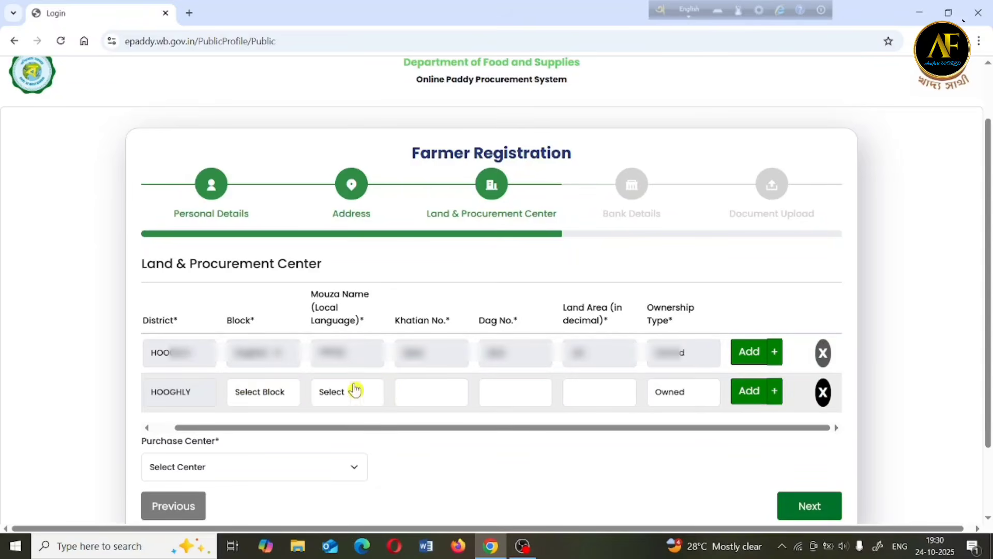
click(271, 394)
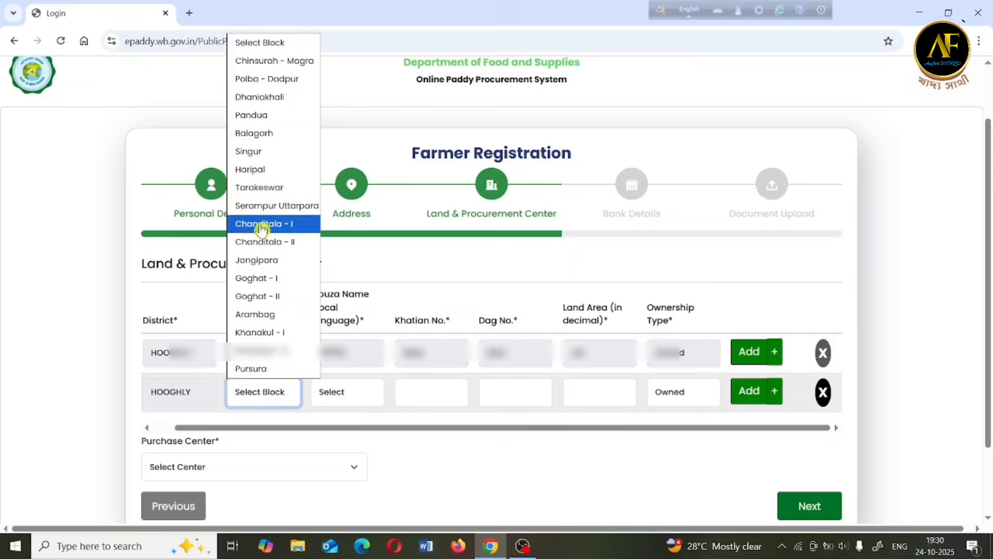
click(264, 296)
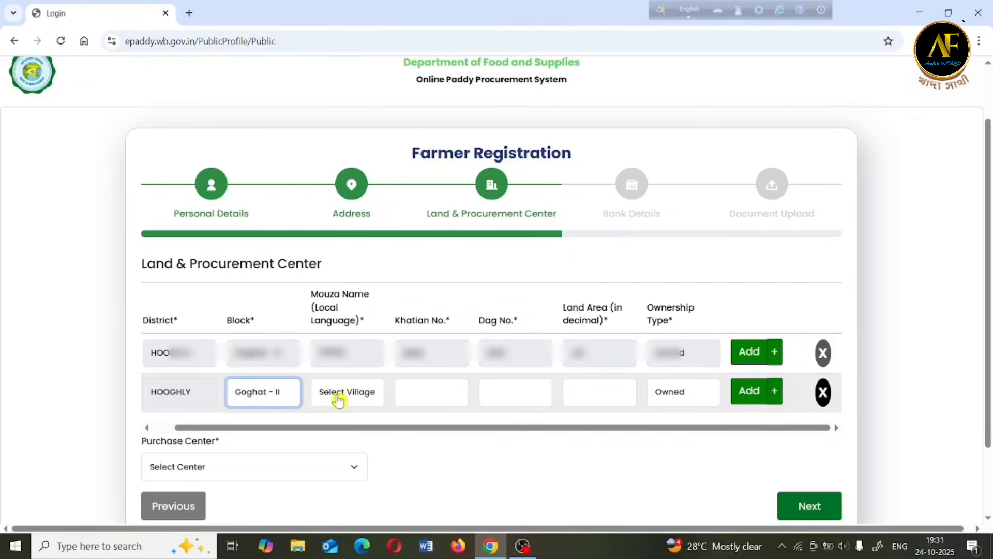
click(338, 393)
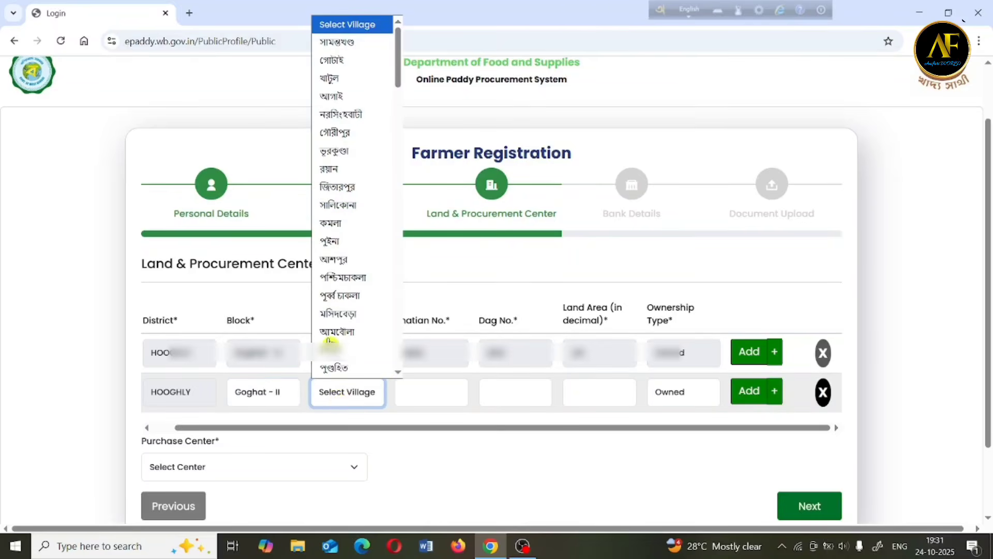
click(344, 280)
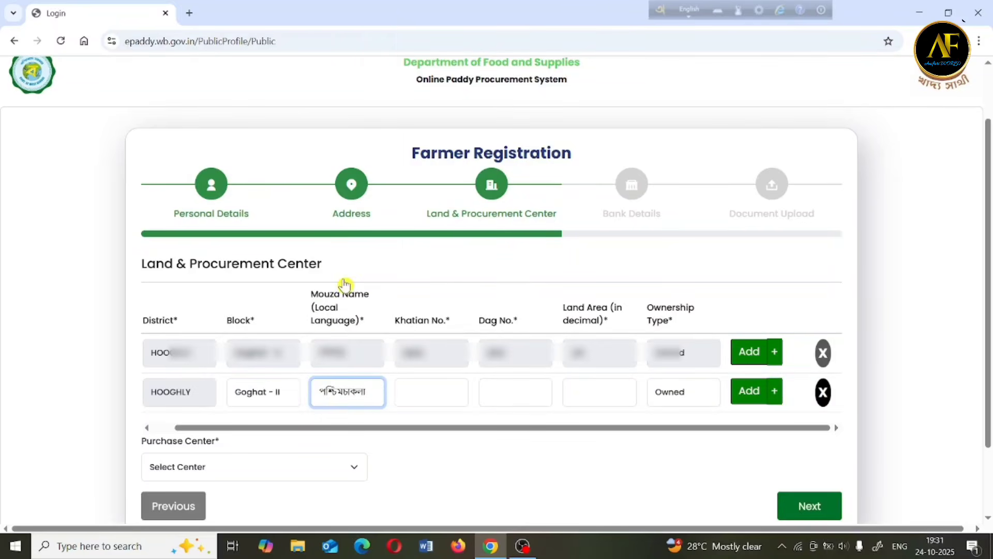
Step: Set the second land entry's ownership type to Leased(Duration more than one year) and remove that entry
click(409, 395)
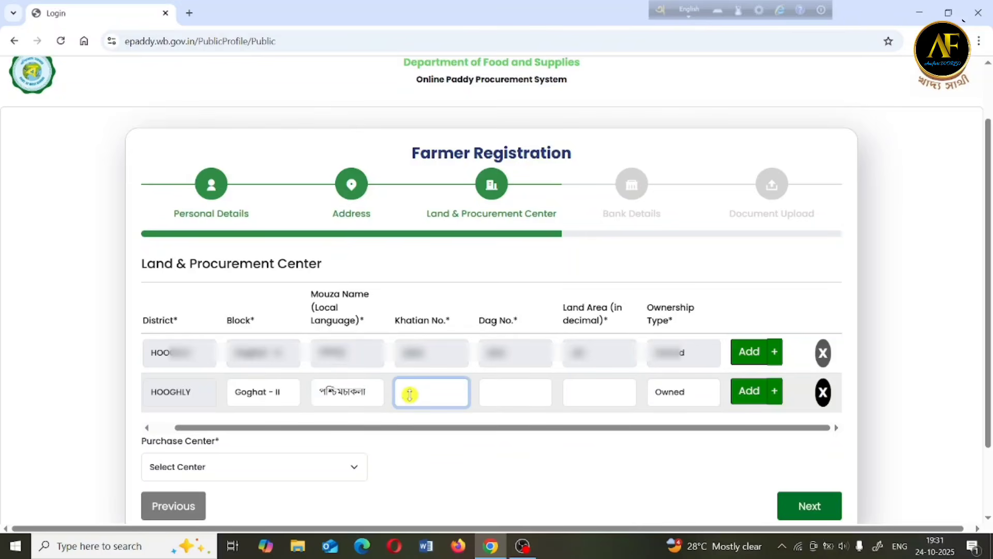
click(516, 389)
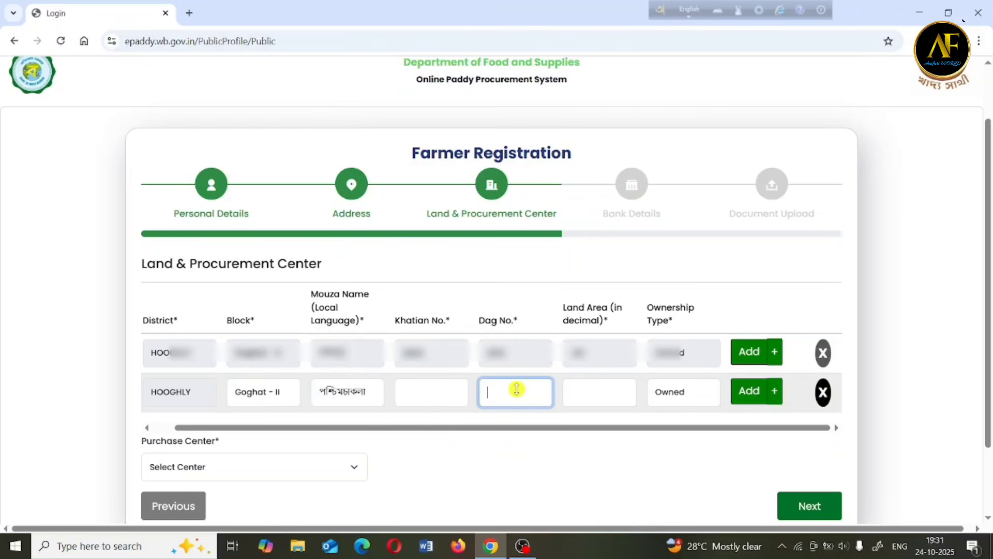
click(593, 394)
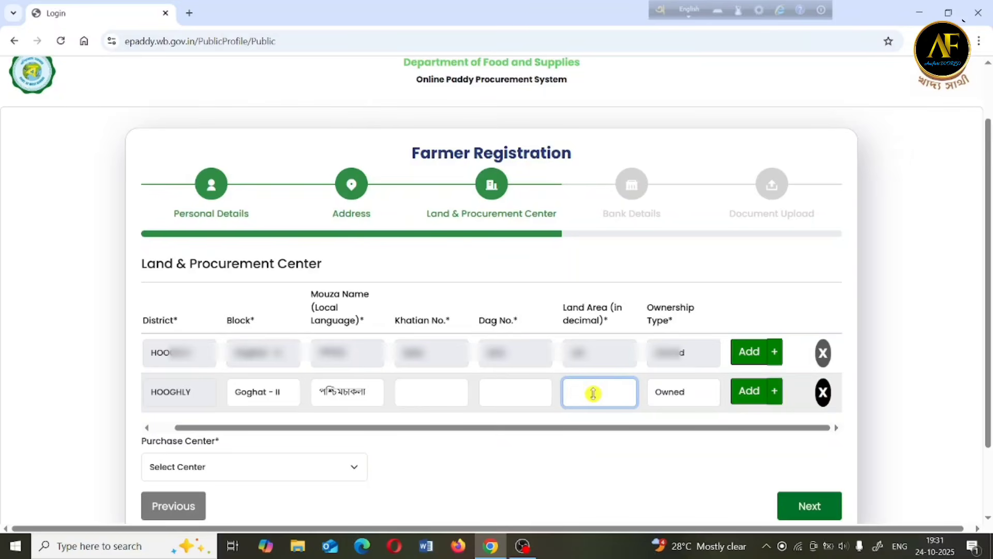
click(690, 401)
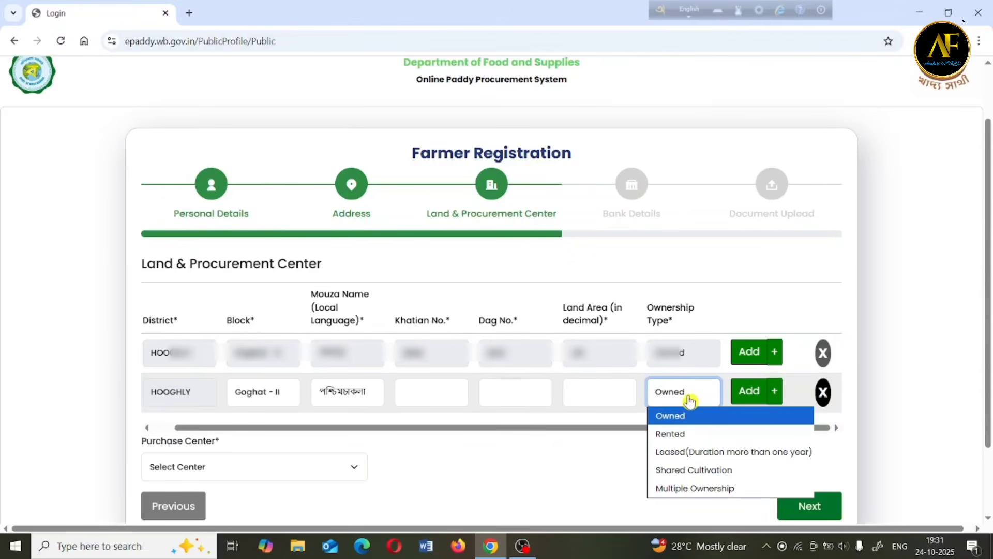
click(681, 455)
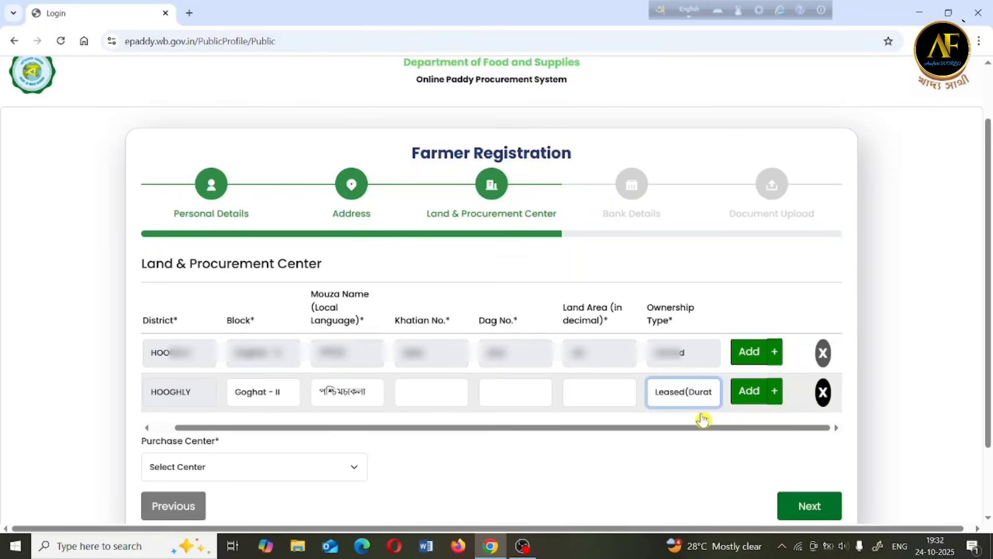
click(824, 393)
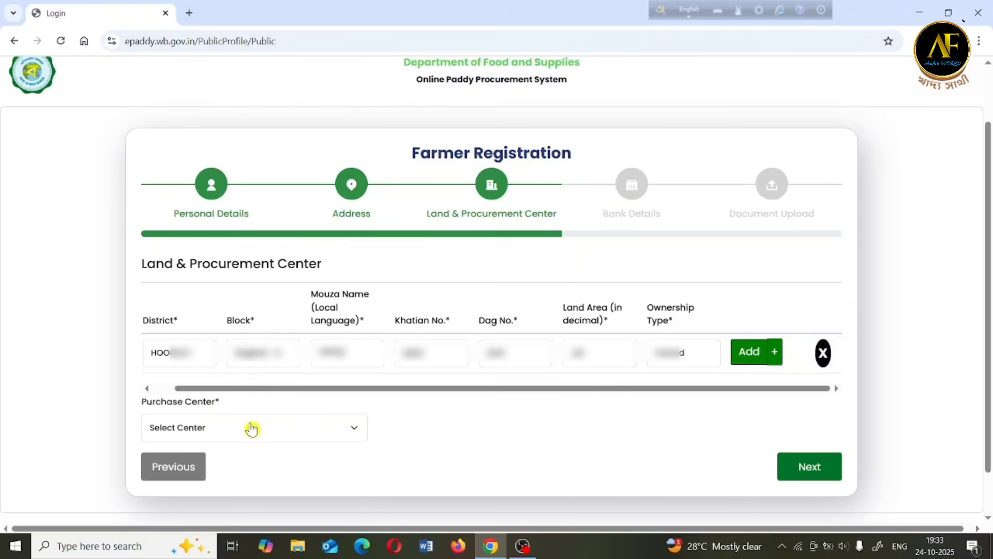
Step: Choose Zilla Parishad Bunglow Premises as the purchase center and continue to Bank Details
click(220, 433)
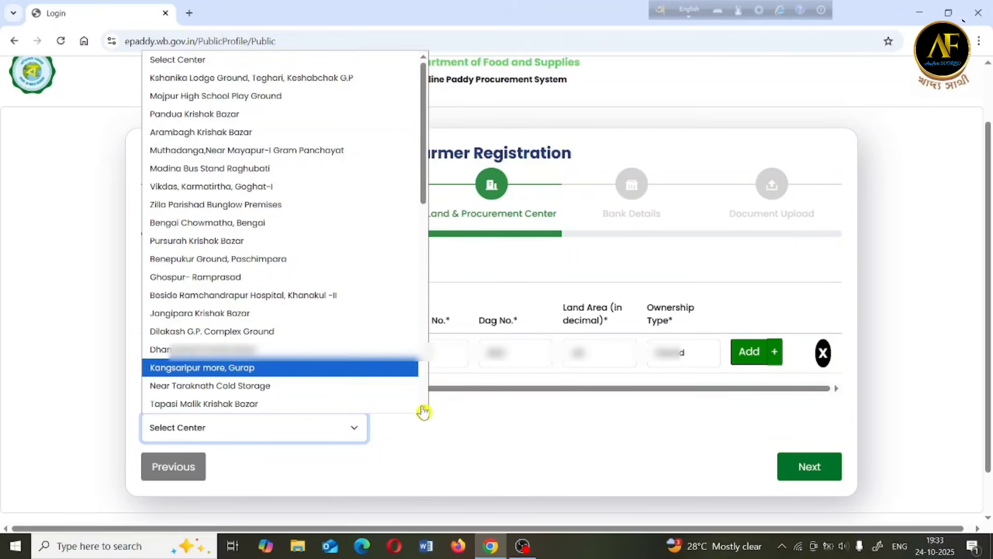
scroll(423, 412, down, 3)
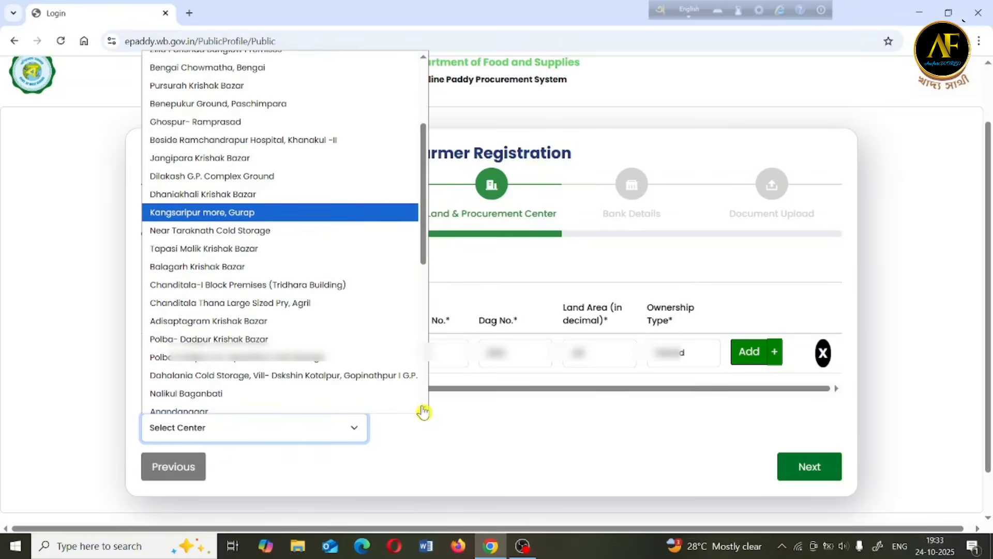
scroll(423, 413, down, 1)
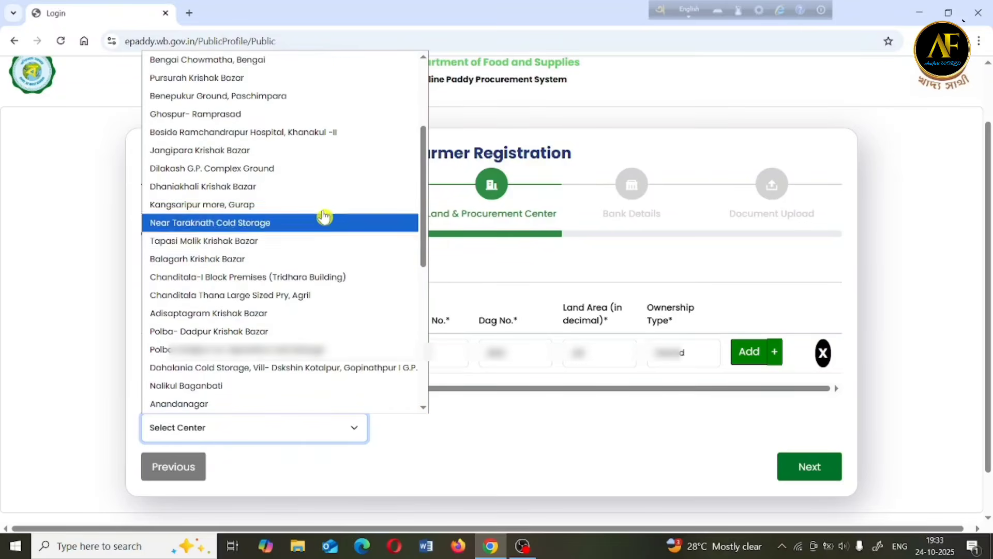
click(324, 151)
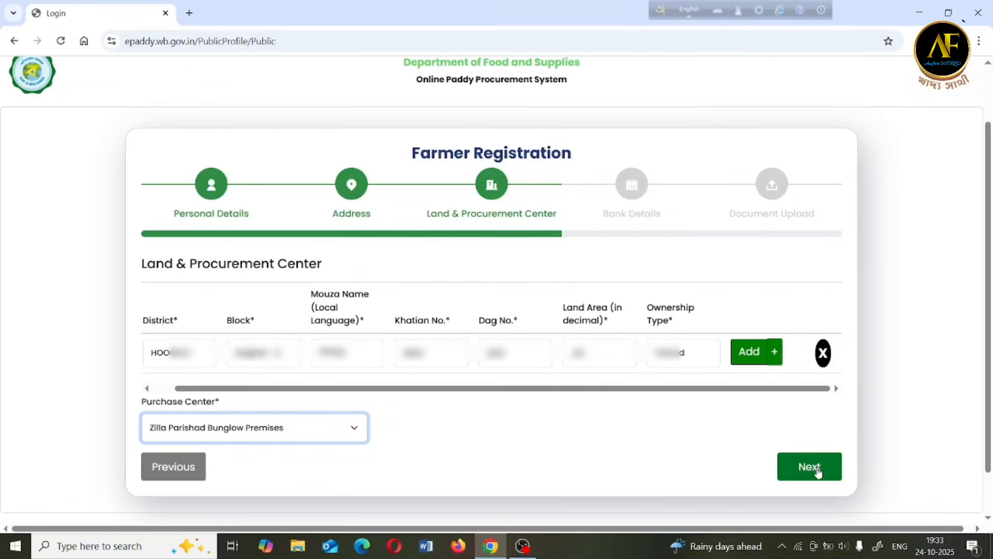
click(815, 473)
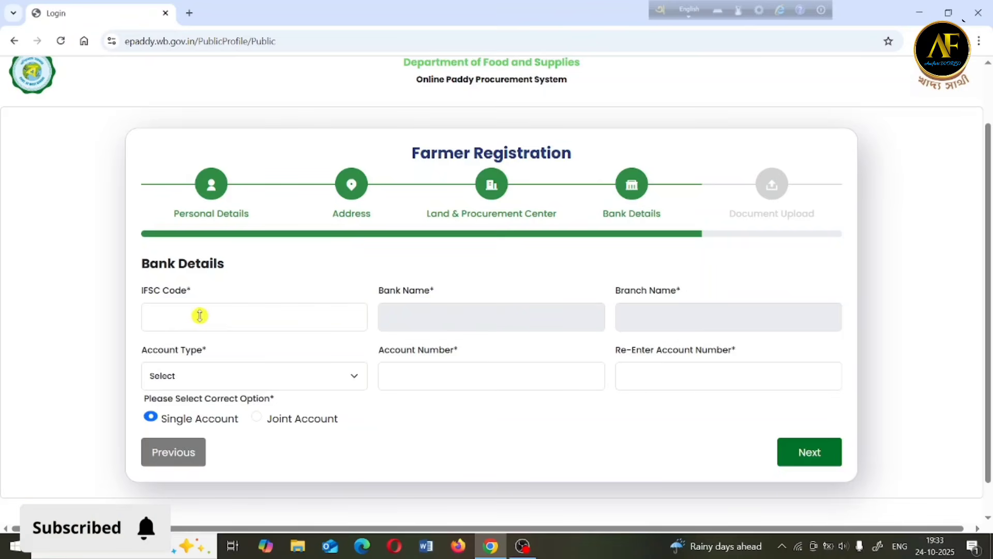
Step: Fill in the bank branch's IFSC code and set the account type to Saving
click(228, 316)
text(PUNB)
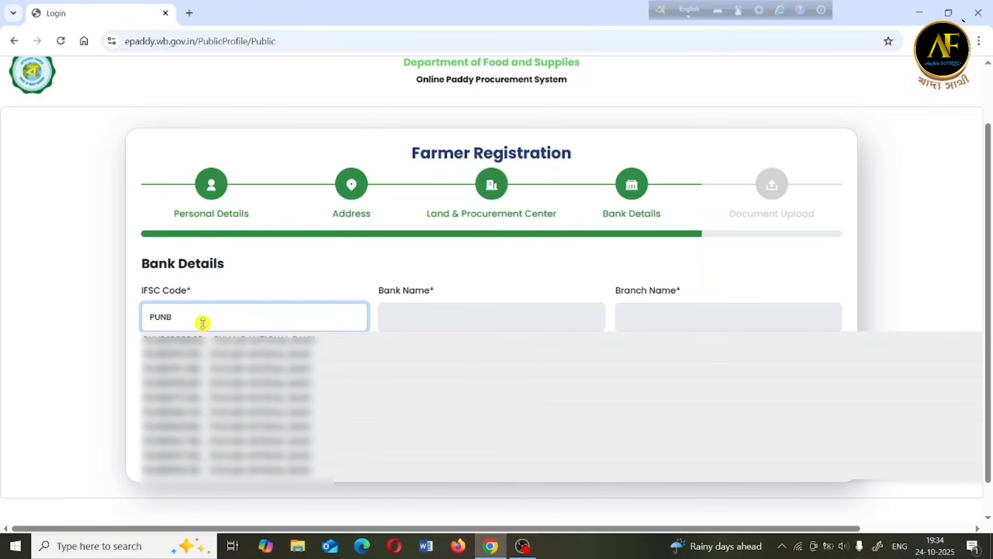
key(ctrl+v)
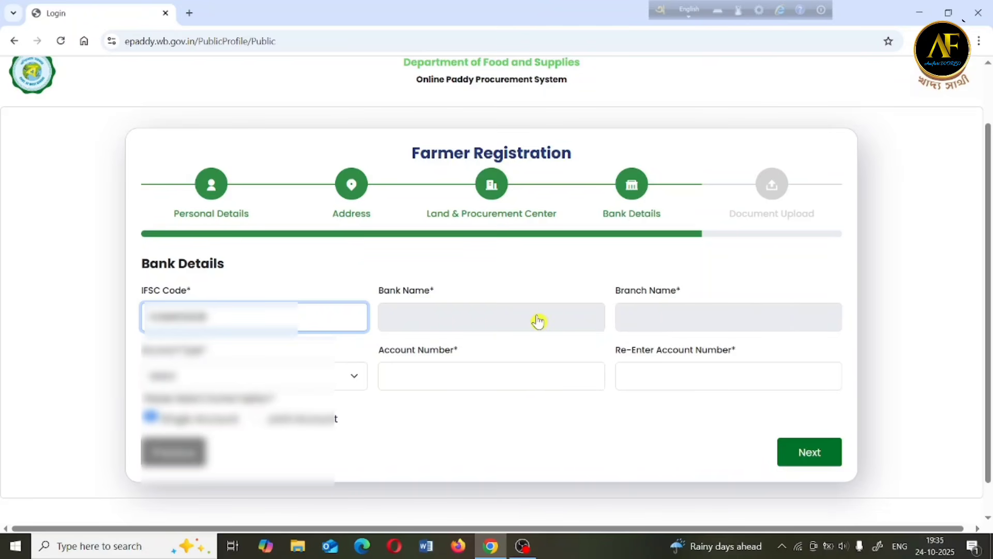
click(288, 388)
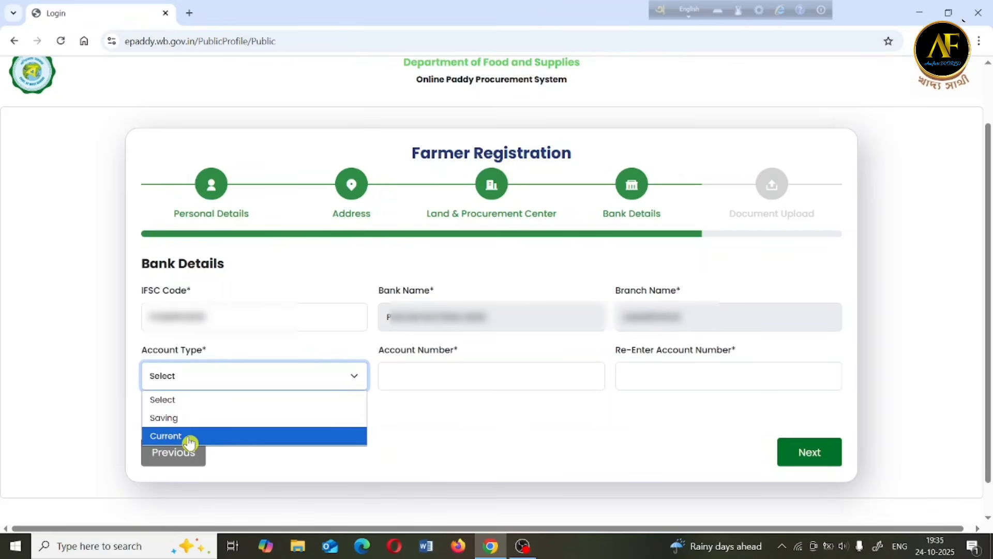
click(206, 420)
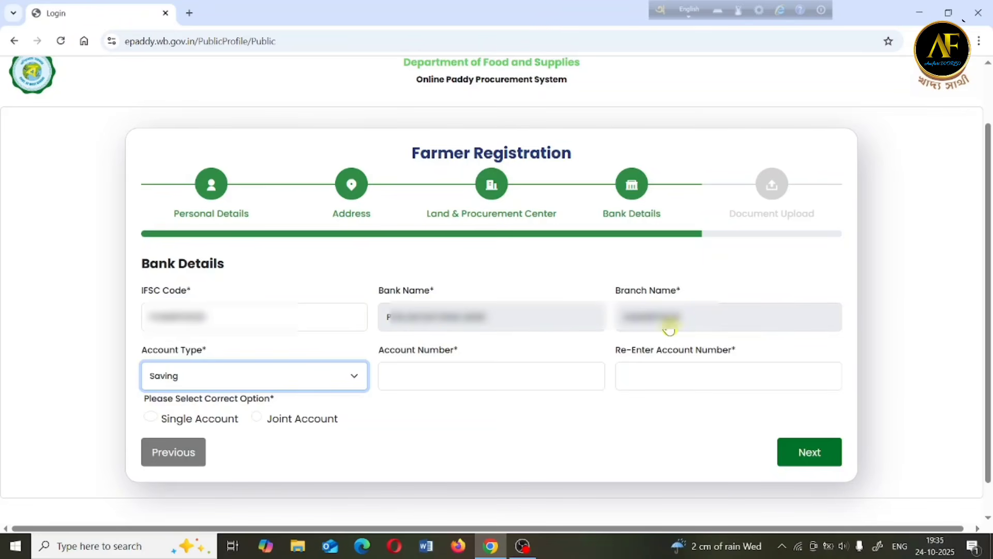
Step: Mark the farmer's bank account as a Joint Account
click(408, 377)
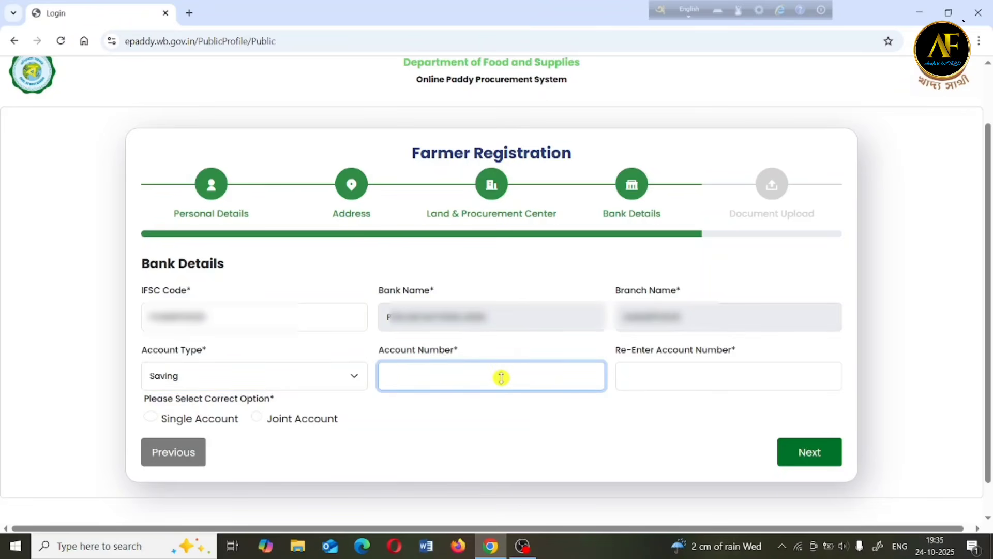
click(649, 377)
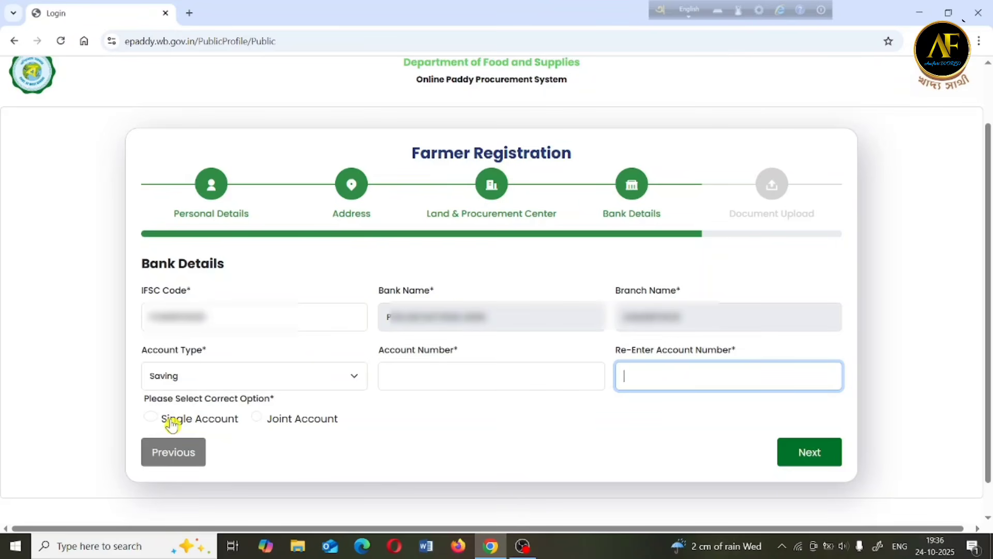
click(150, 417)
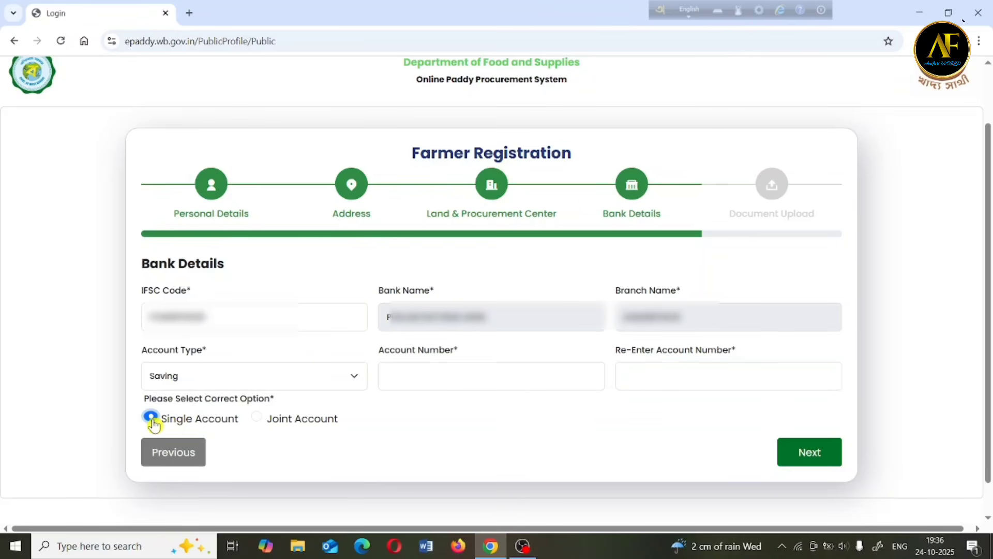
click(258, 417)
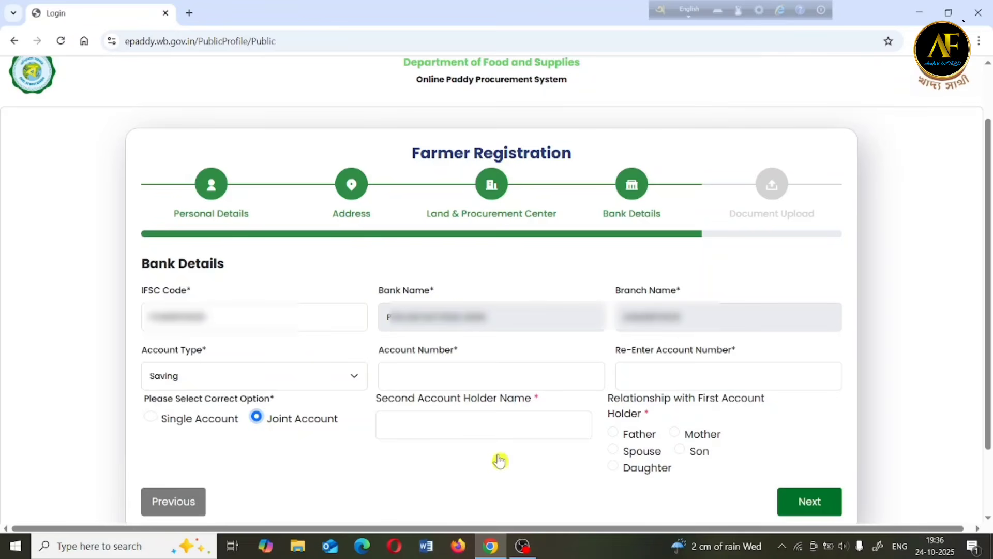
Step: Set the second holder's relationship with the first account holder to Mother and continue to Document Upload
click(420, 424)
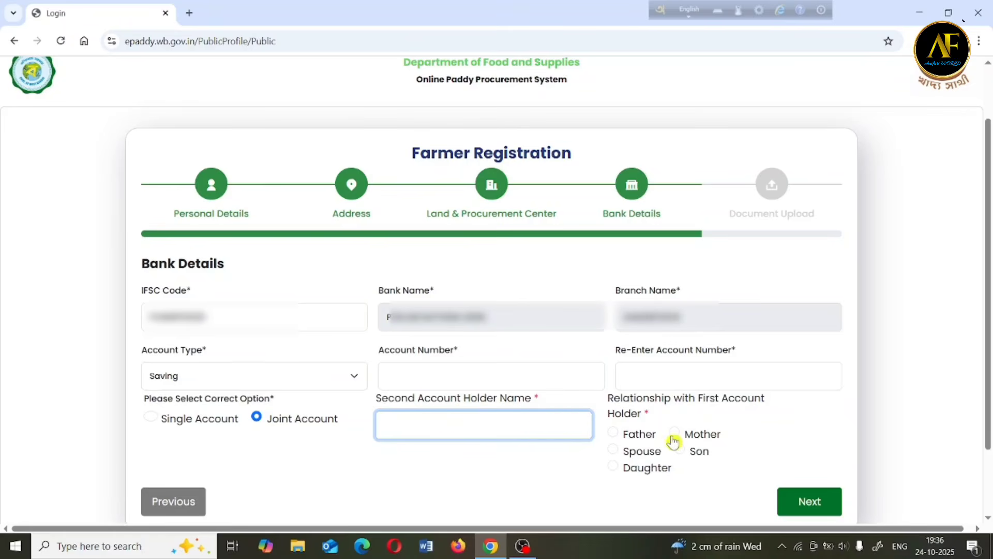
click(620, 438)
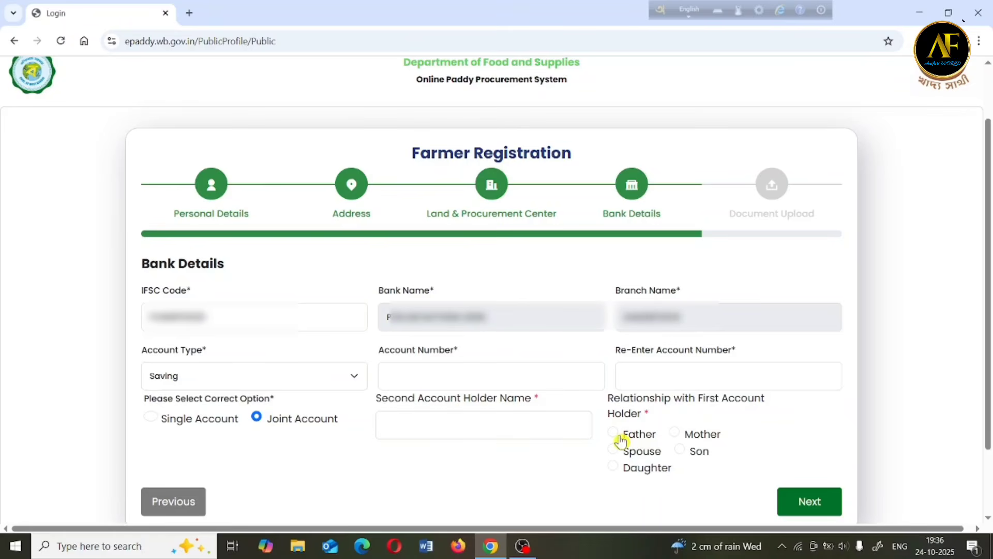
click(613, 434)
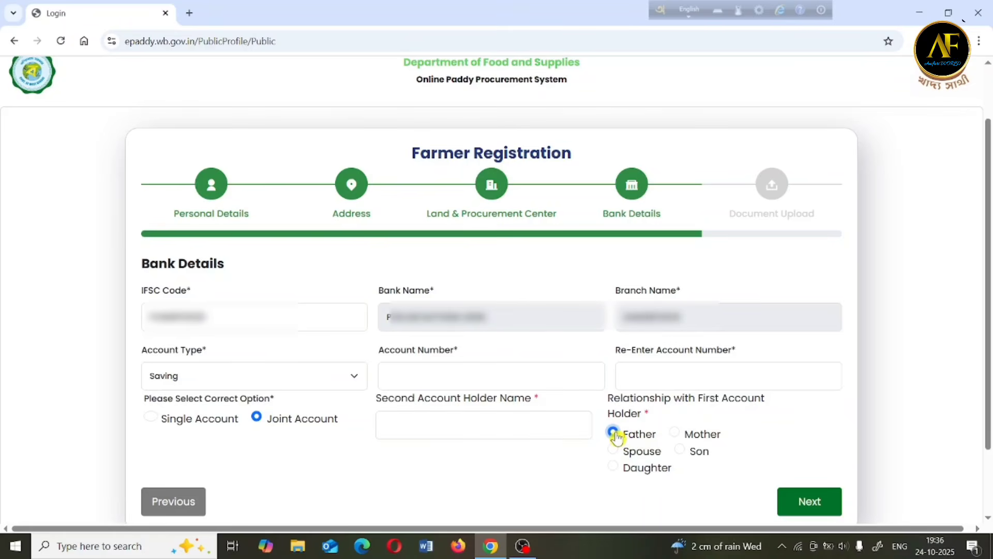
click(615, 457)
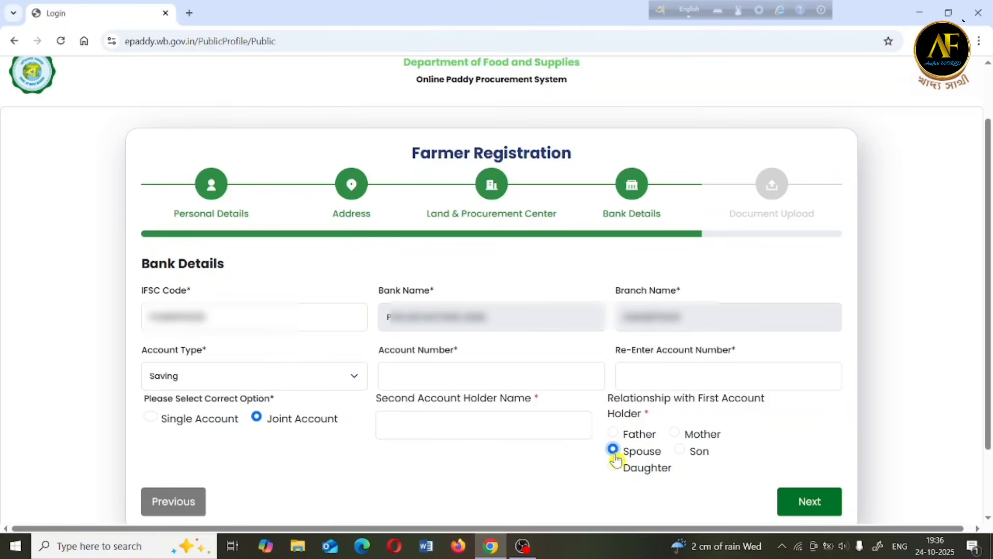
click(674, 435)
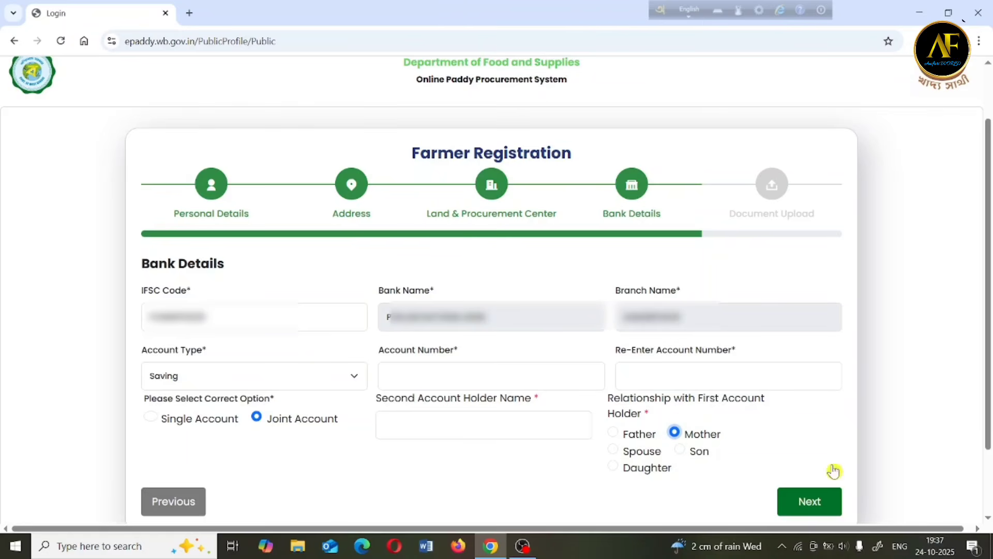
click(810, 500)
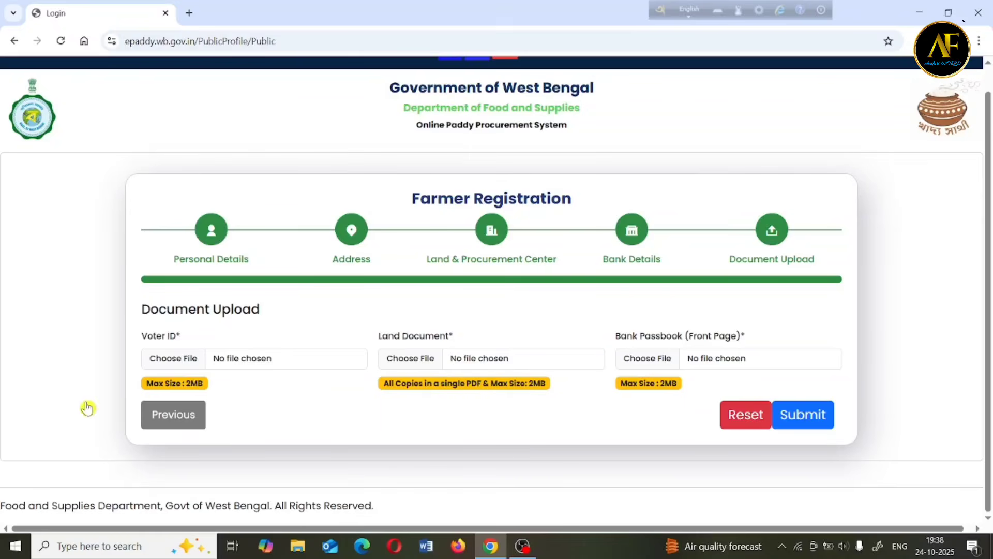
Step: Attach ani voter new.pdf as the Voter ID, ani land.pdf as the Land Document and ani bank.pdf as the Bank Passbook
click(191, 364)
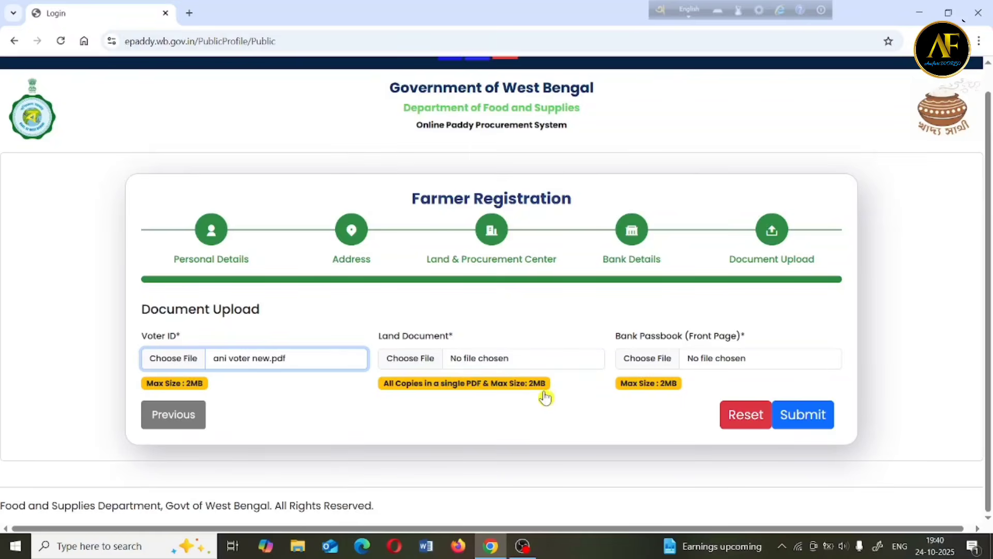
click(420, 362)
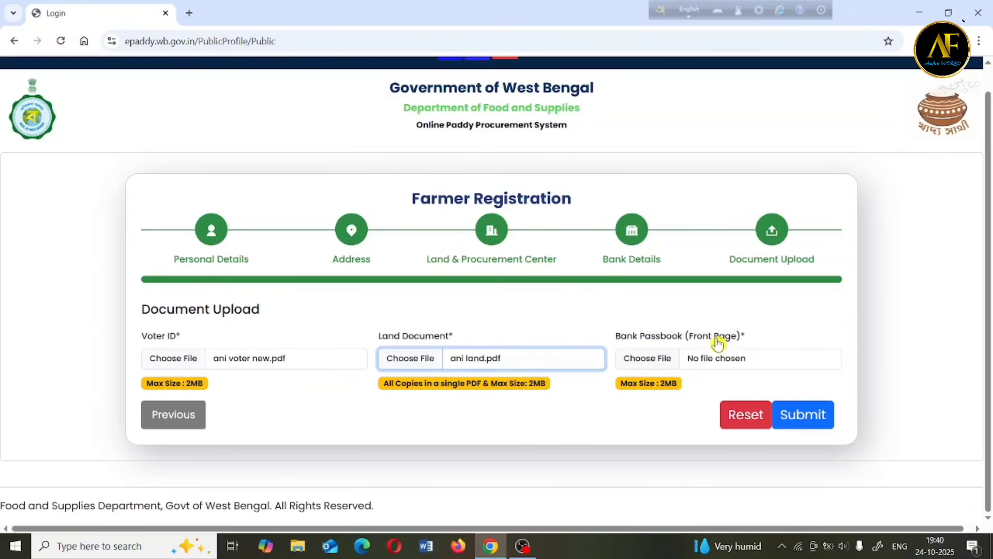
click(677, 368)
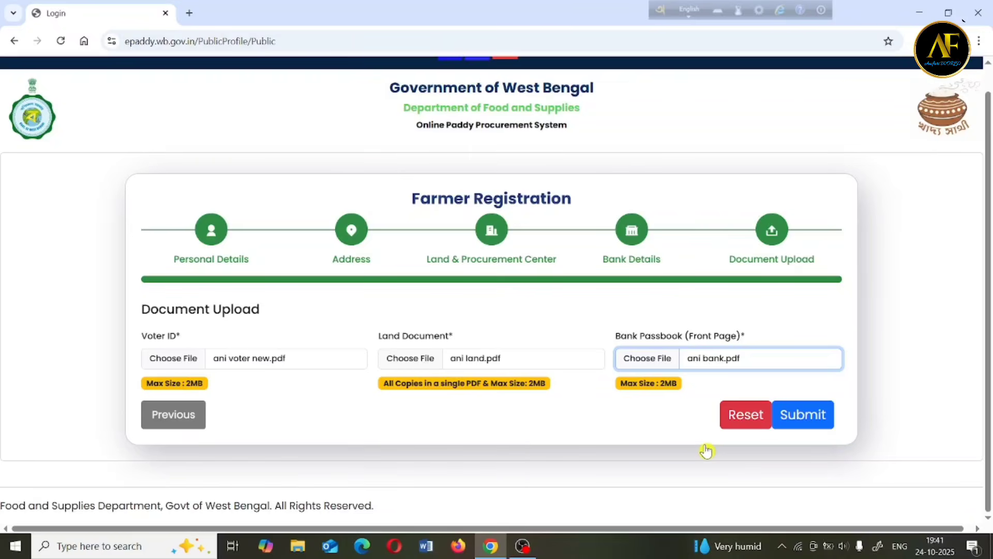
Step: Submit the farmer registration application with its three uploaded documents
click(746, 417)
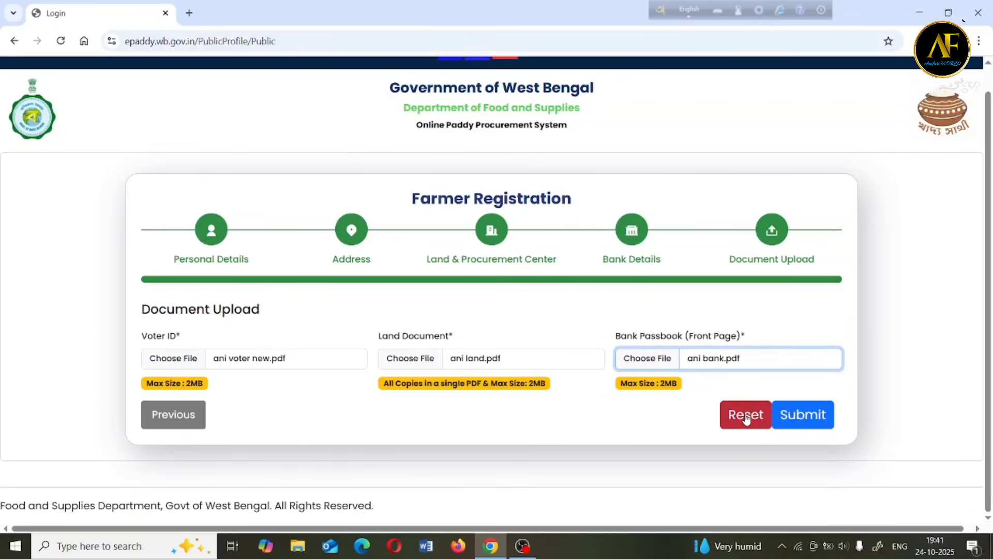
click(819, 424)
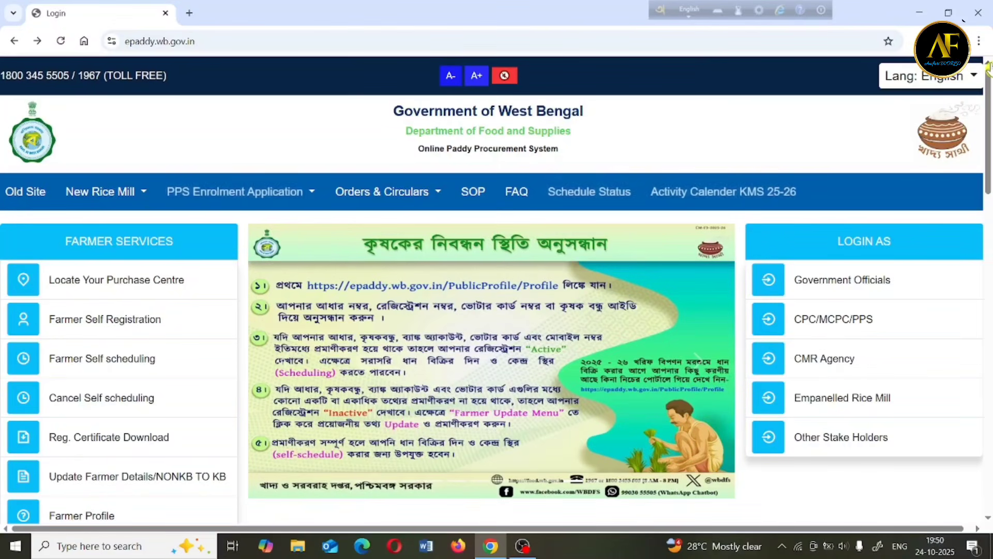
Step: View the registration certificate download form with its search option set to Aadhaar Number and return to the portal's home page
click(100, 443)
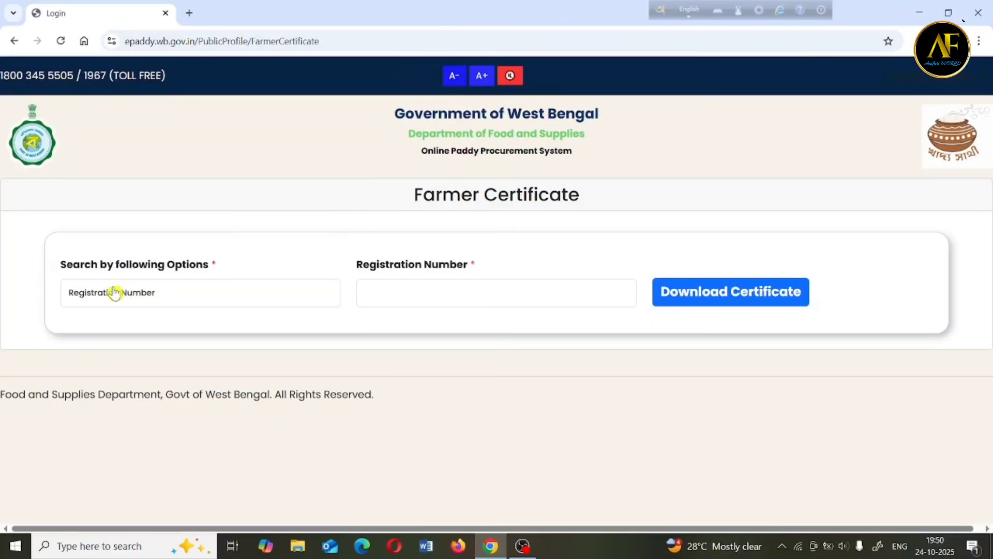
click(135, 295)
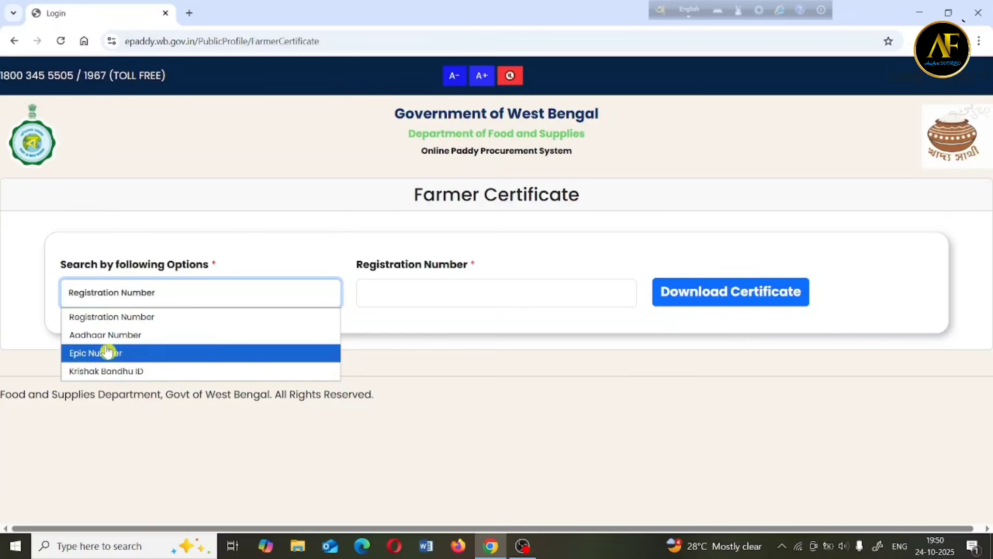
click(141, 335)
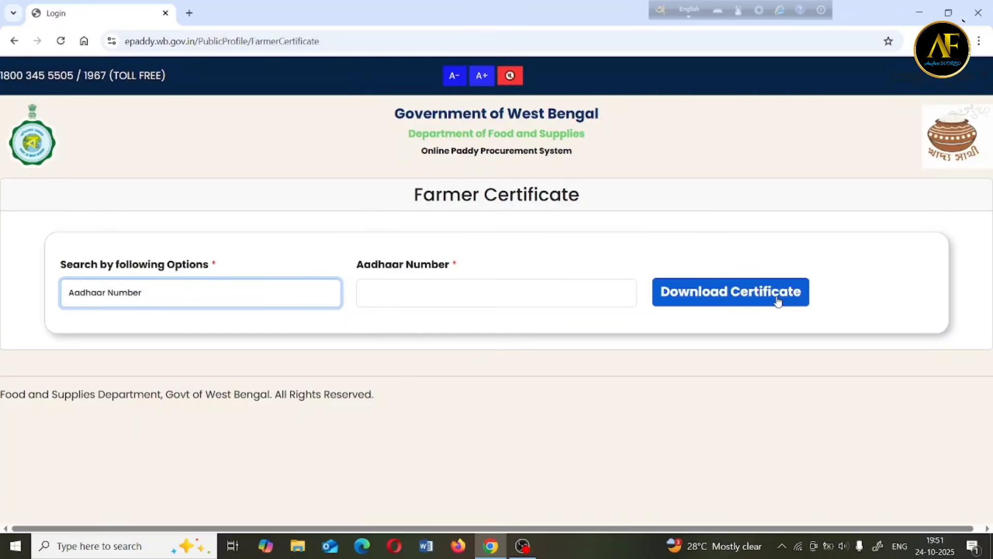
key(alt+Left)
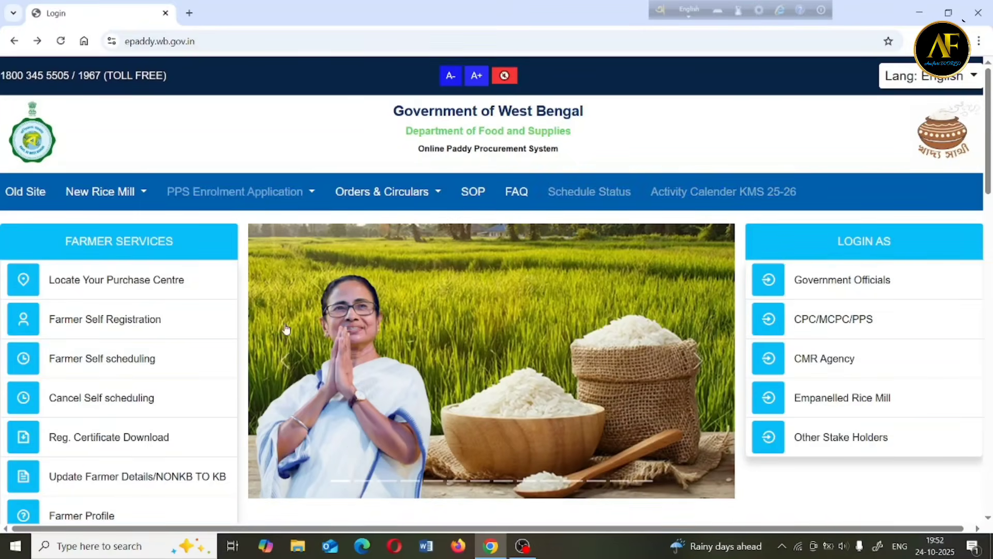